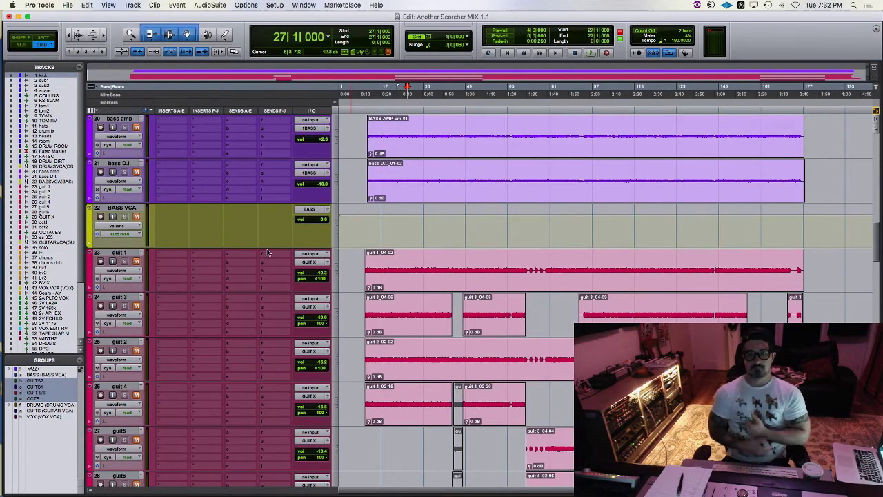
Go through the main guitar tracks by selecting guit 1 with guit 3, and guit 2 and guit 4.
scroll(429, 283, down, 2)
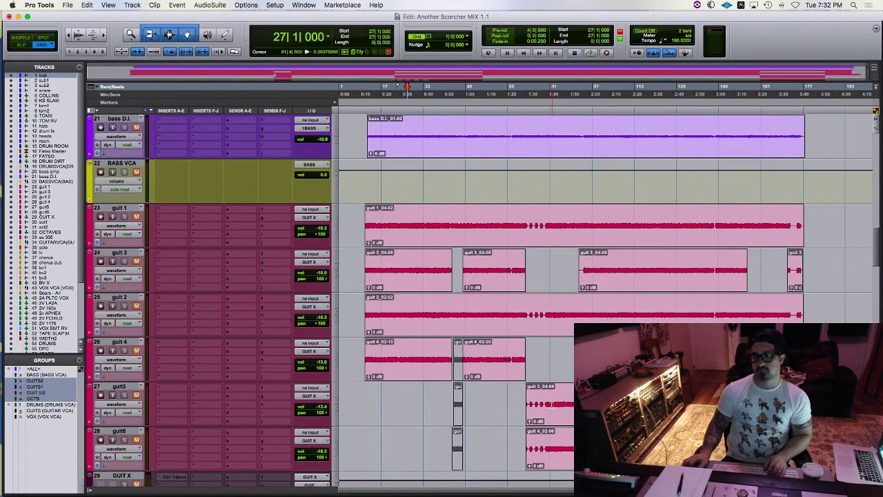
scroll(552, 404, down, 3)
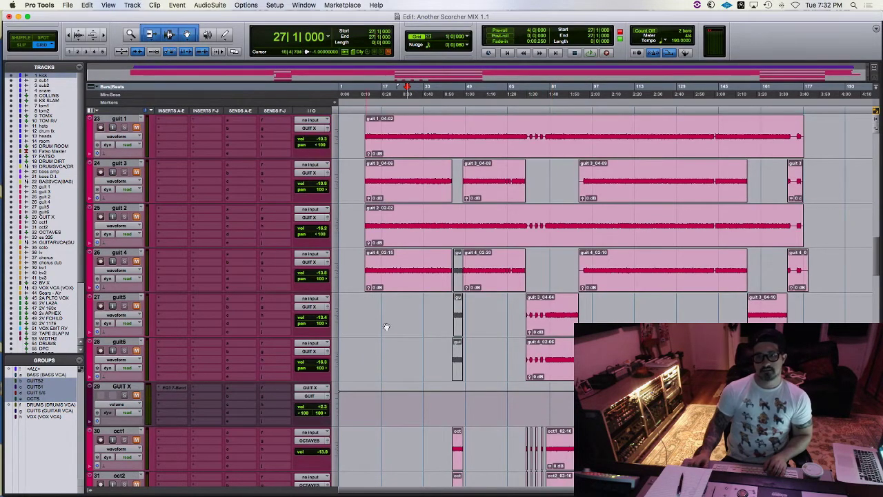
scroll(593, 303, up, 1)
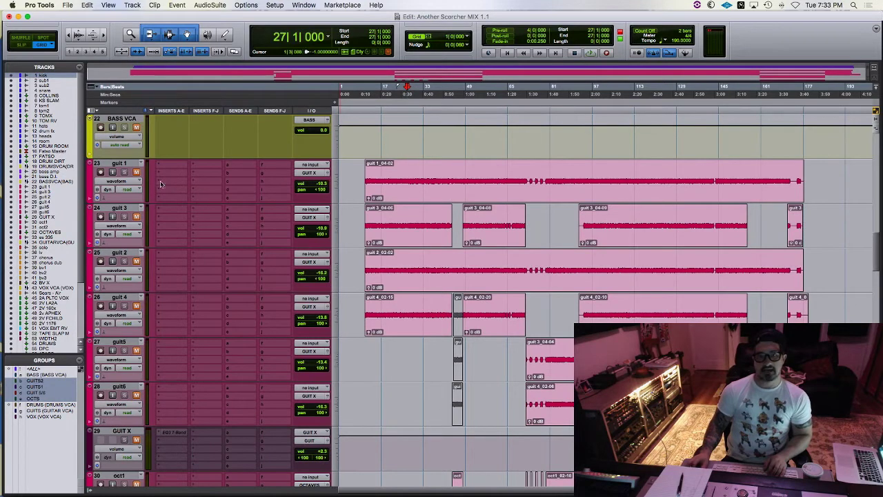
click(121, 164)
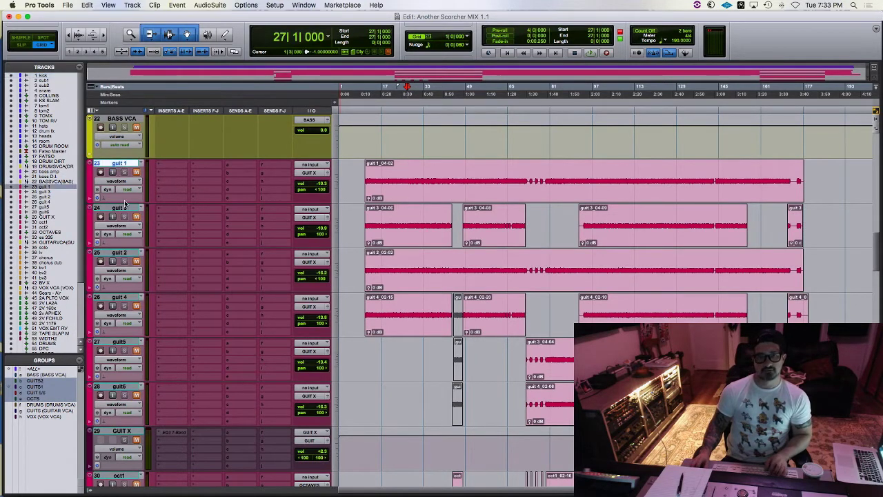
shift+click(121, 208)
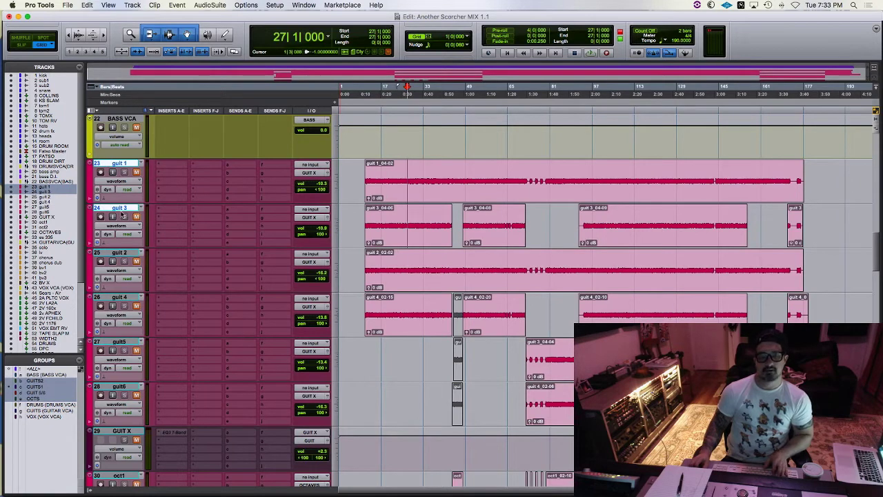
click(120, 252)
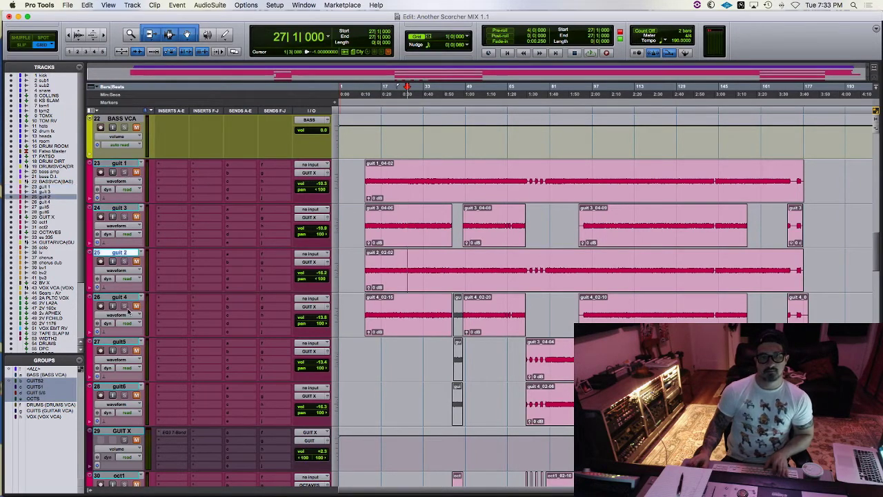
scroll(127, 312, down, 1)
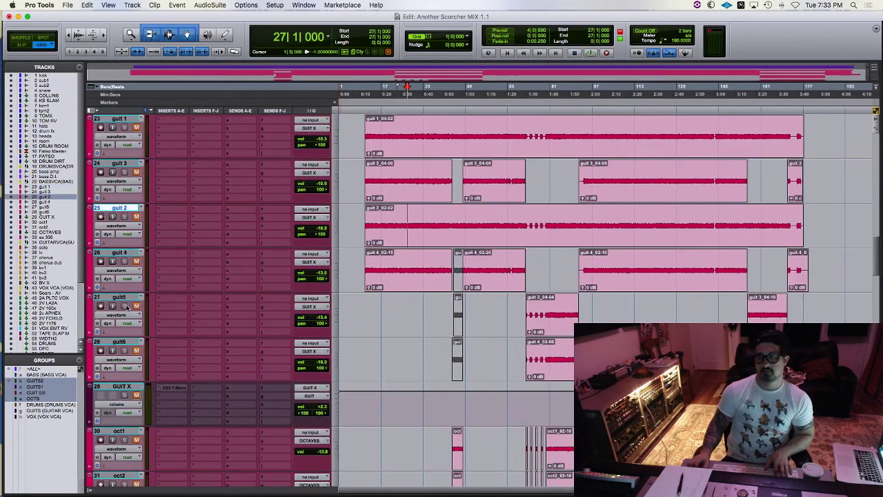
click(118, 252)
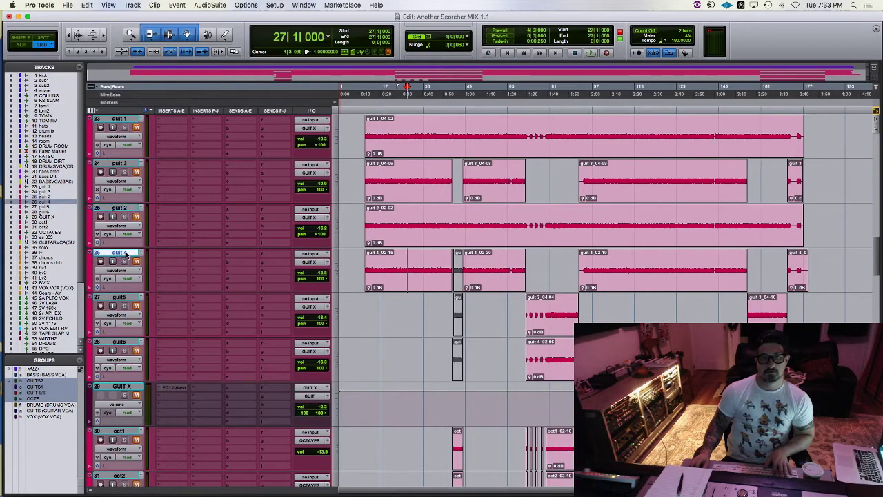
Select the guit5 and guit6 tracks together.
click(127, 297)
shift+click(121, 342)
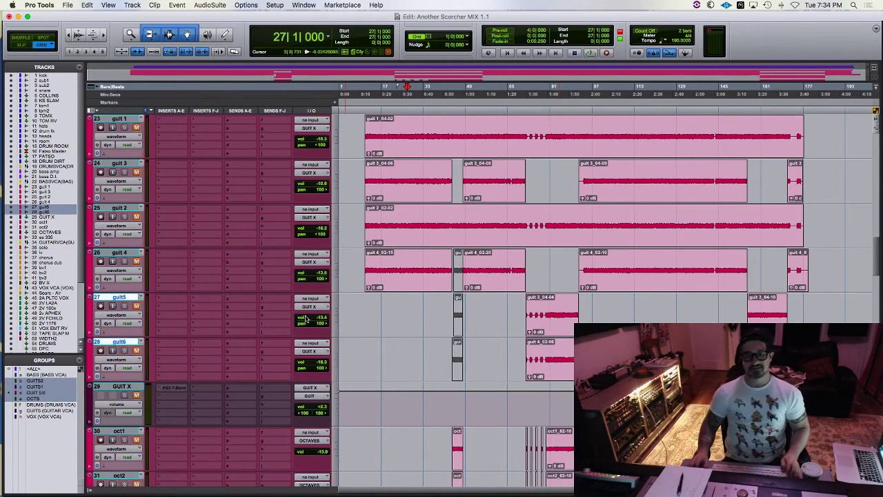
click(114, 299)
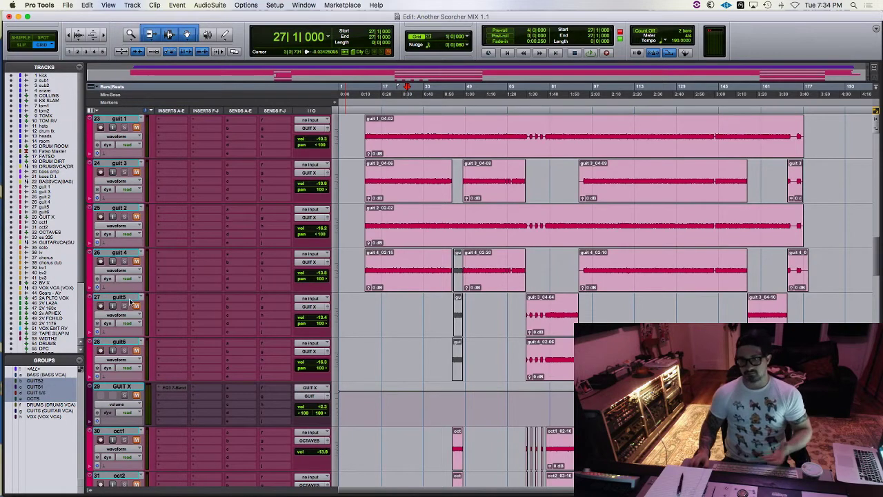
click(120, 298)
shift+click(121, 342)
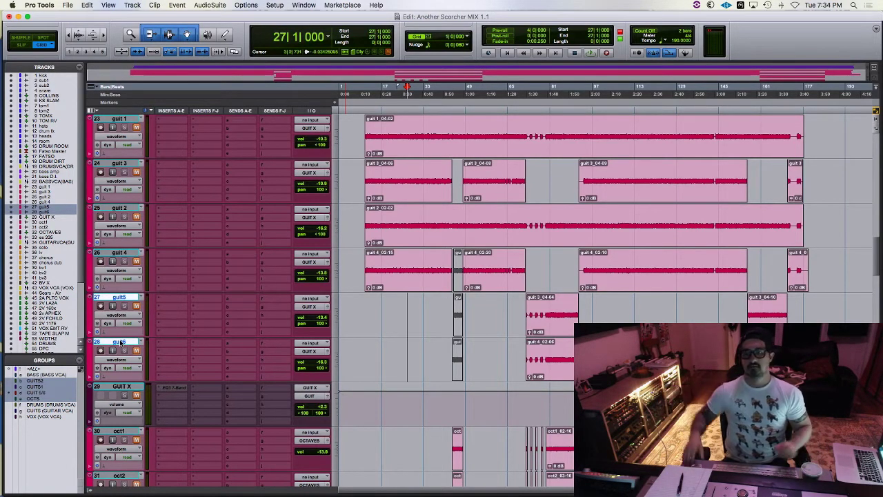
Examine how the guit5, guit6 and octave clips are arranged against the other guitar tracks.
scroll(428, 368, down, 3)
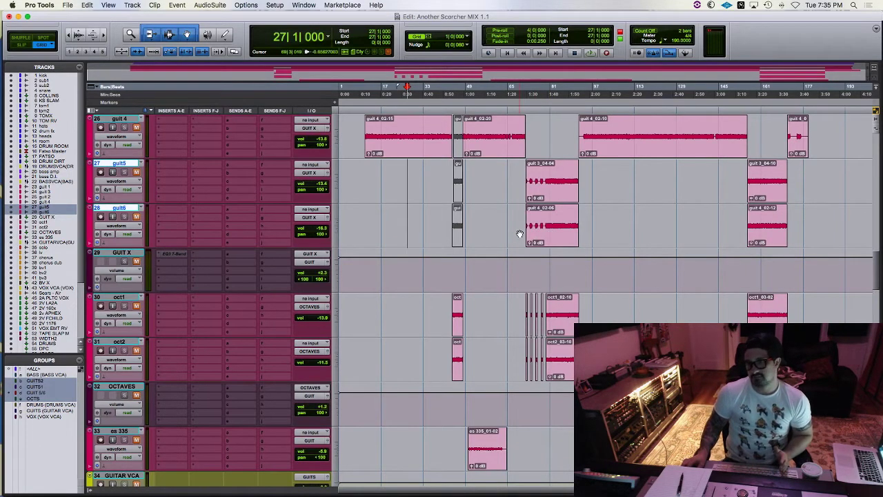
scroll(519, 235, up, 2)
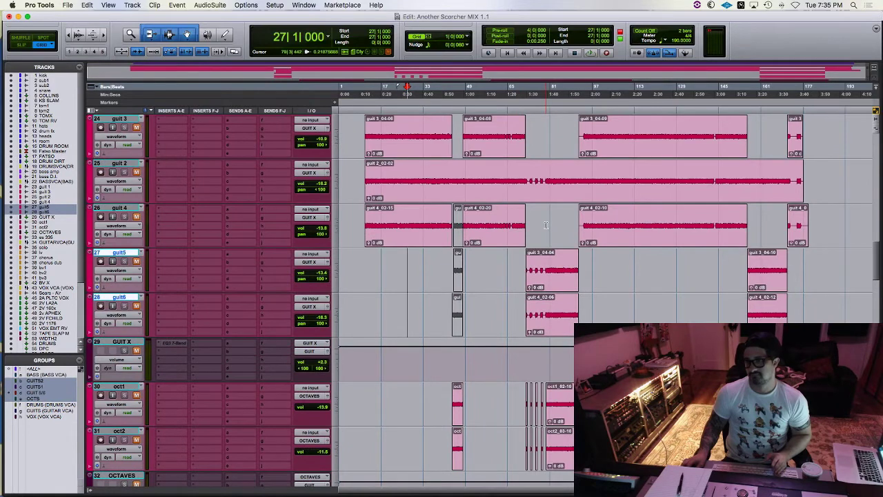
scroll(546, 225, down, 2)
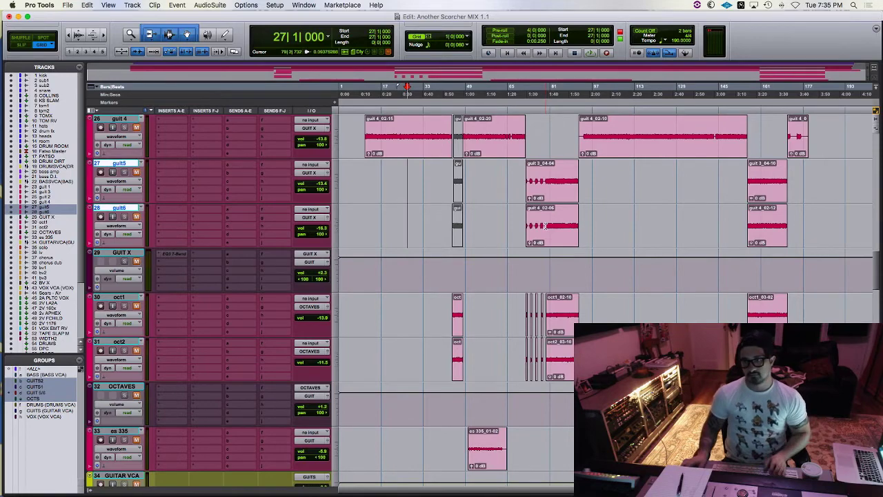
scroll(545, 225, up, 5)
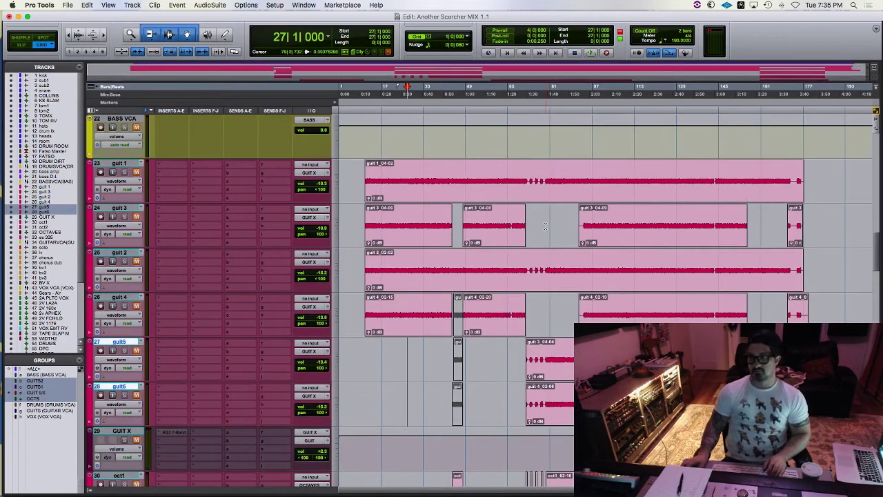
Insert the mono Slate Digital Virtual Mix Rack on guit 1 and set its Virtual Channel console to Brit N.
click(172, 167)
mouse_move(201, 199)
mouse_move(280, 378)
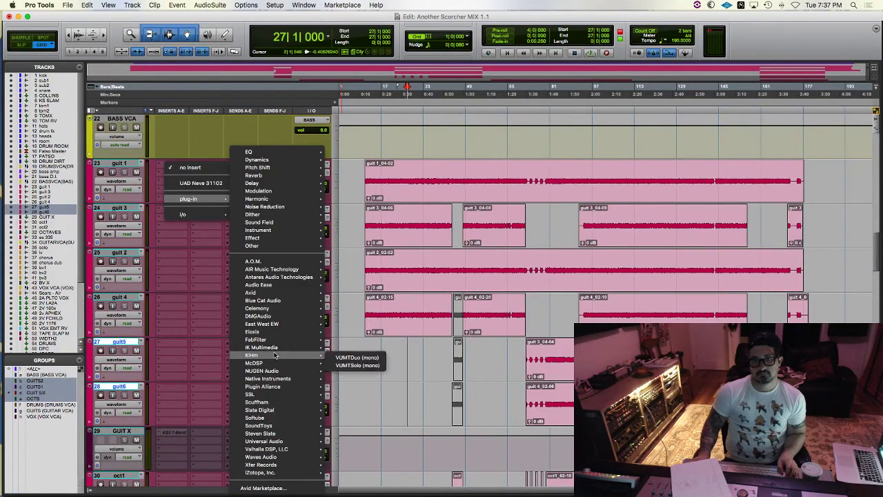
mouse_move(290, 411)
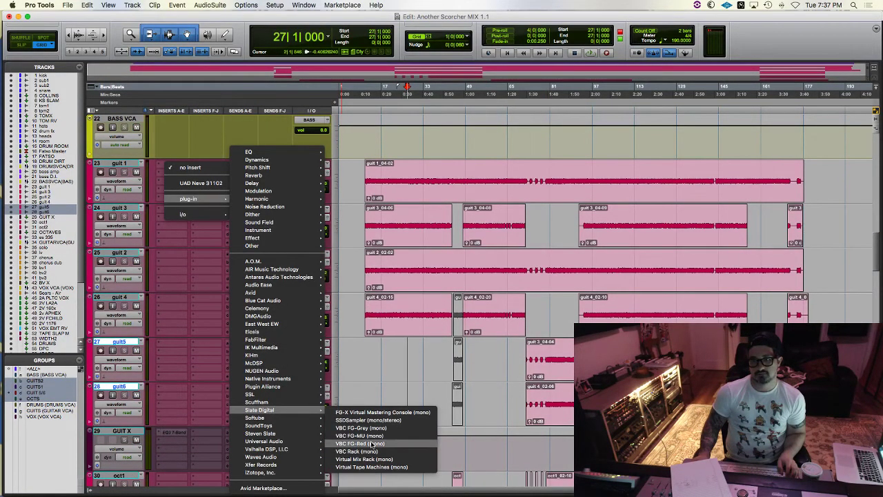
click(406, 459)
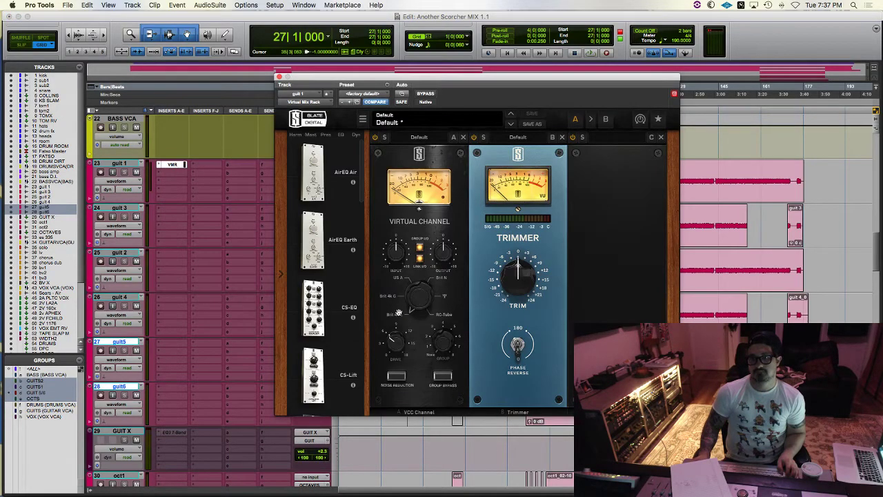
drag(410, 301, 420, 264)
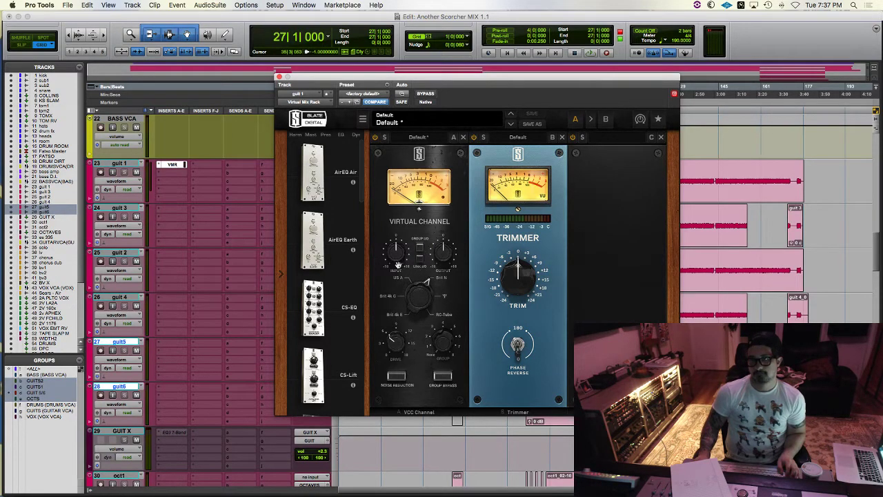
mouse_move(396, 265)
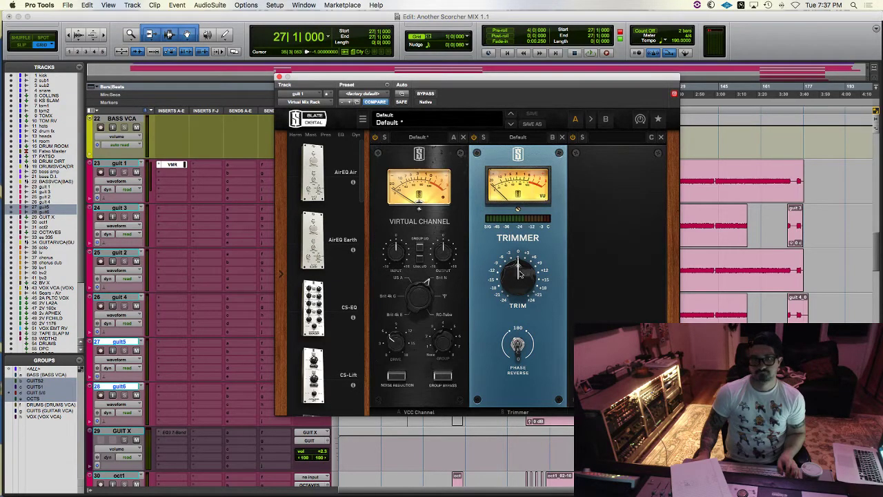
Move the plug-in window clear of the guitar tracks and play the guit 3_04-08 section selected across guit 1 and guit 3.
drag(370, 78, 521, 120)
scroll(394, 329, up, 5)
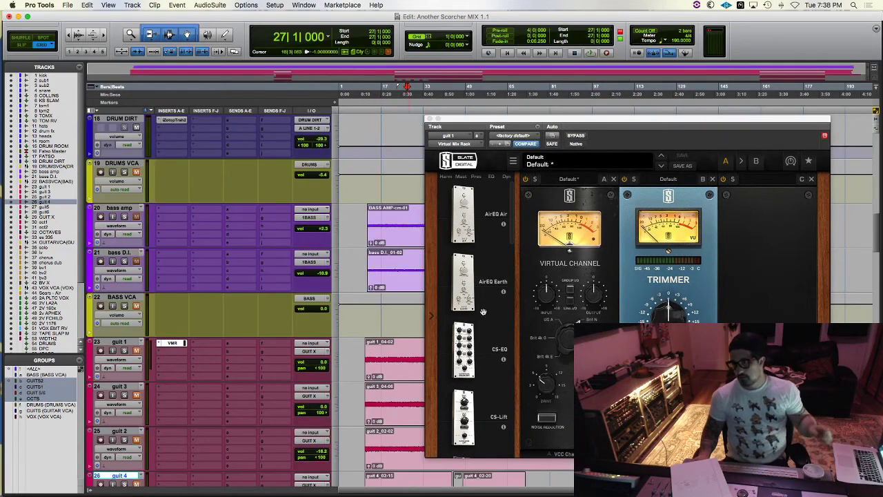
drag(554, 121, 606, 188)
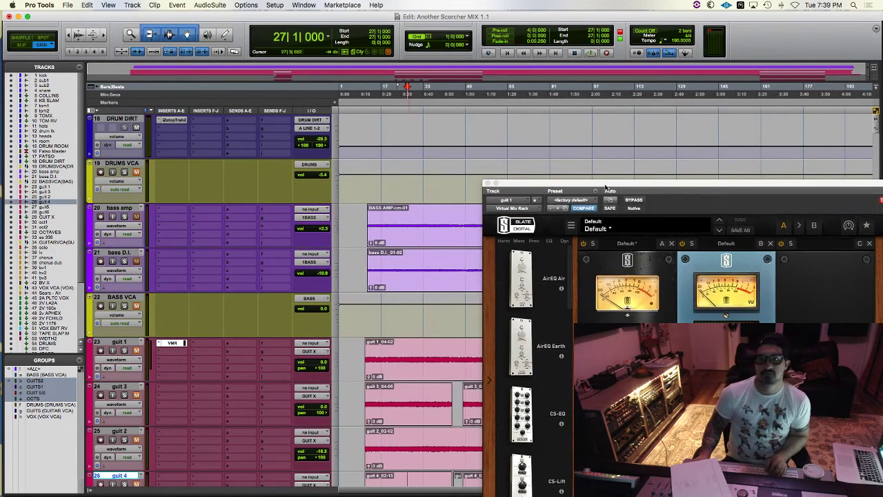
scroll(411, 235, down, 8)
scroll(431, 249, up, 6)
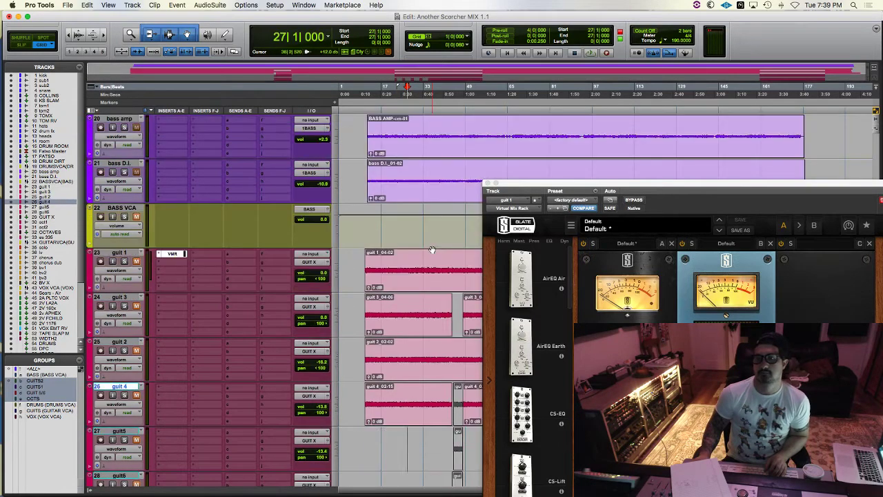
drag(537, 192, 415, 388)
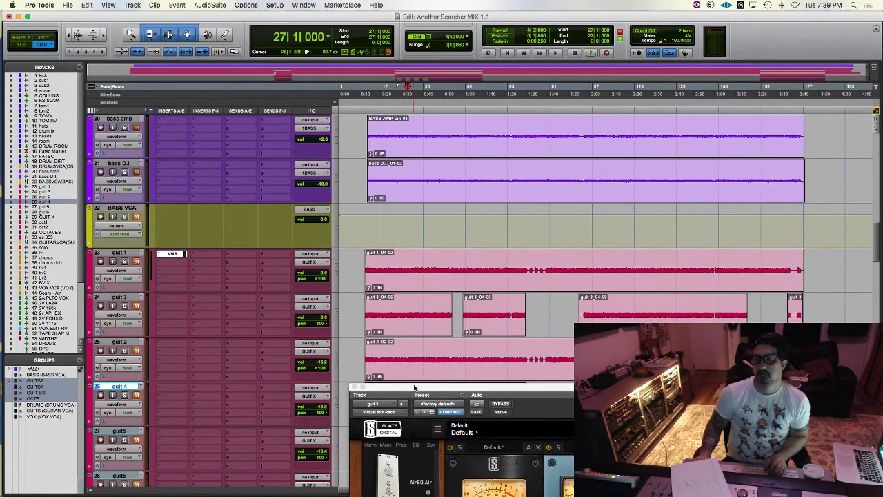
click(493, 319)
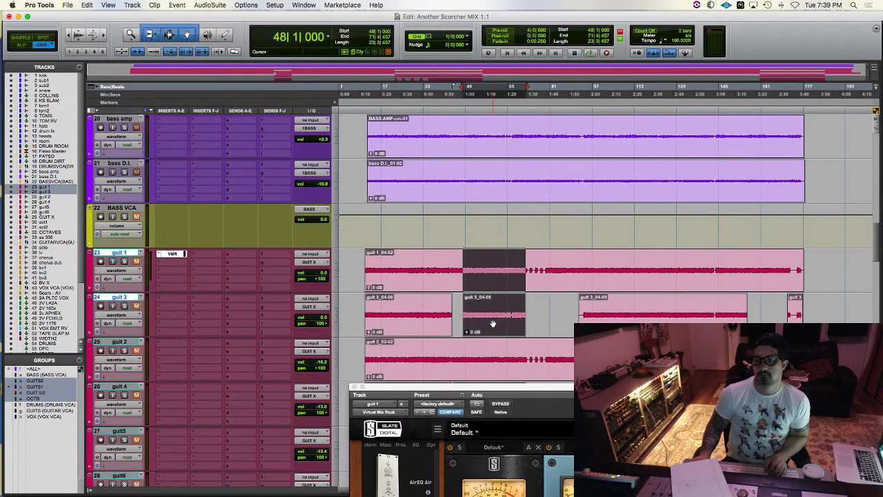
key(space)
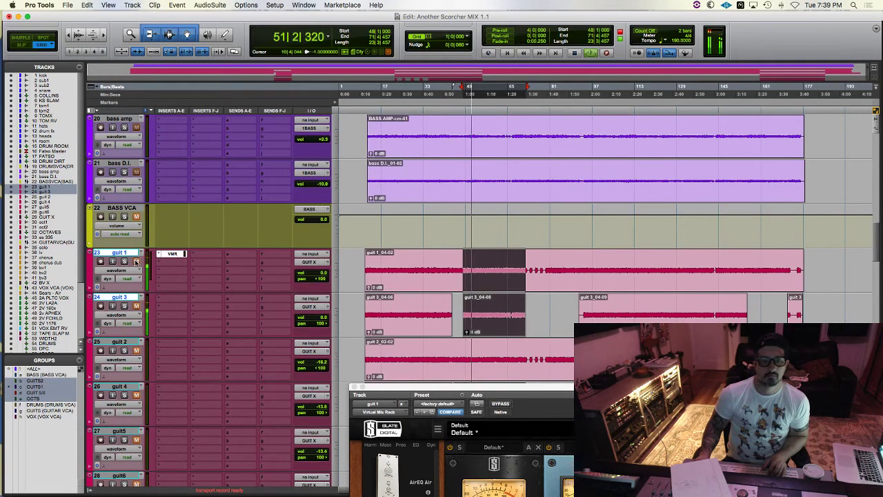
key(space)
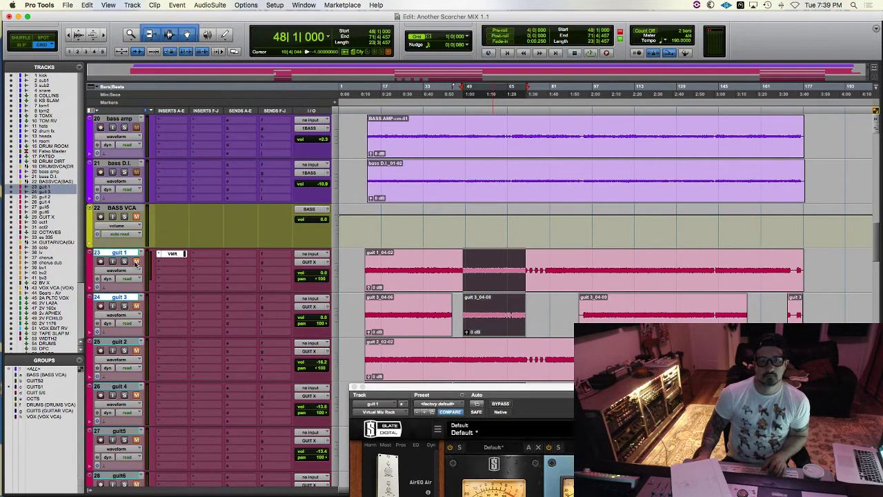
key(space)
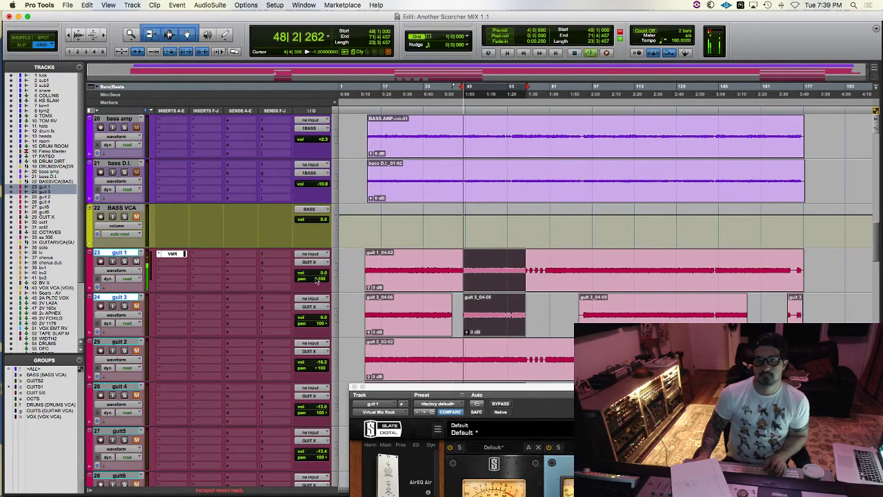
Bring the whole Virtual Mix Rack back into view and lower the Virtual Channel input on guit 1 to about -4 dB.
drag(467, 390, 444, 176)
mouse_move(448, 368)
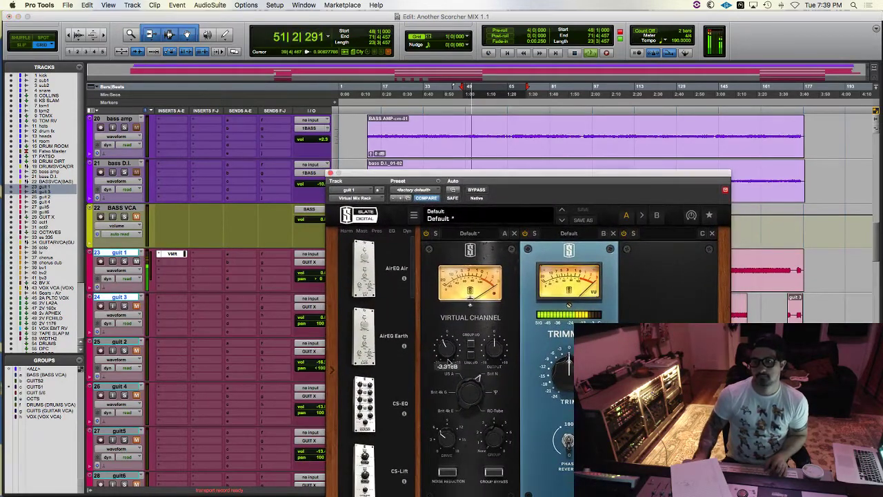
drag(447, 369, 448, 370)
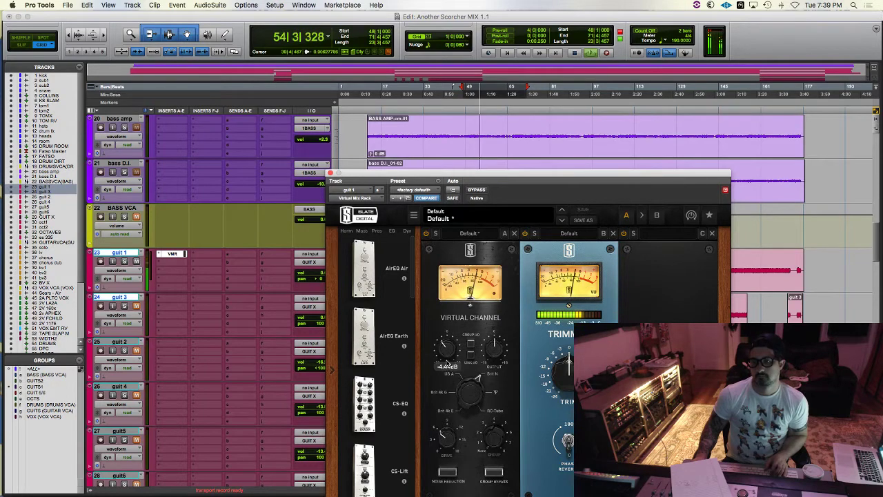
Audition the US A, Brit N and Brit 4k E consoles on guit 1 during playback, ending on US A.
click(463, 408)
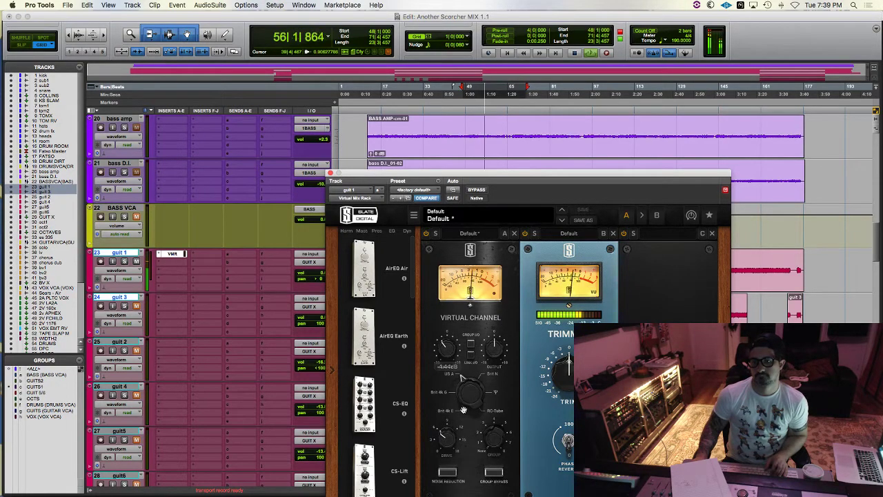
drag(464, 395, 478, 385)
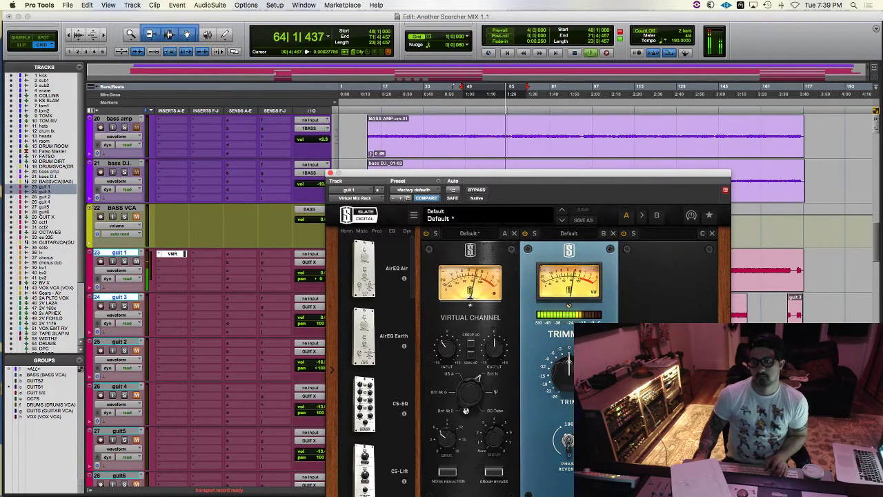
drag(472, 394, 466, 401)
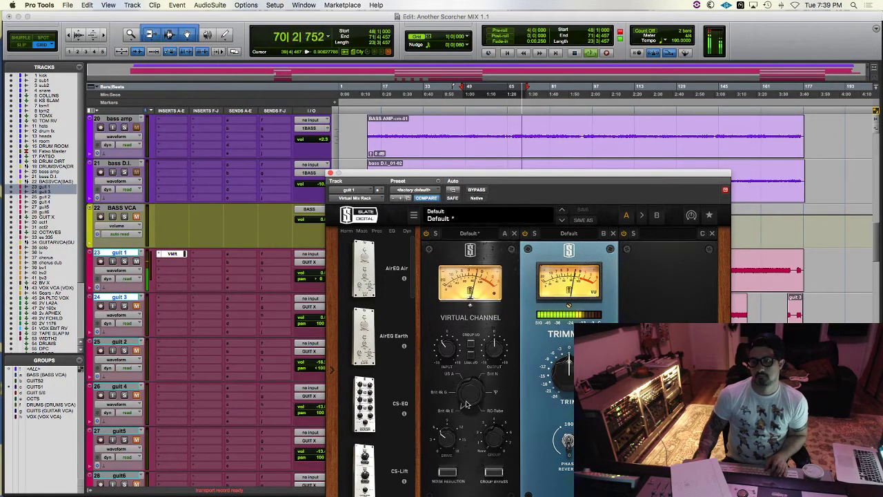
key(space)
drag(466, 395, 467, 375)
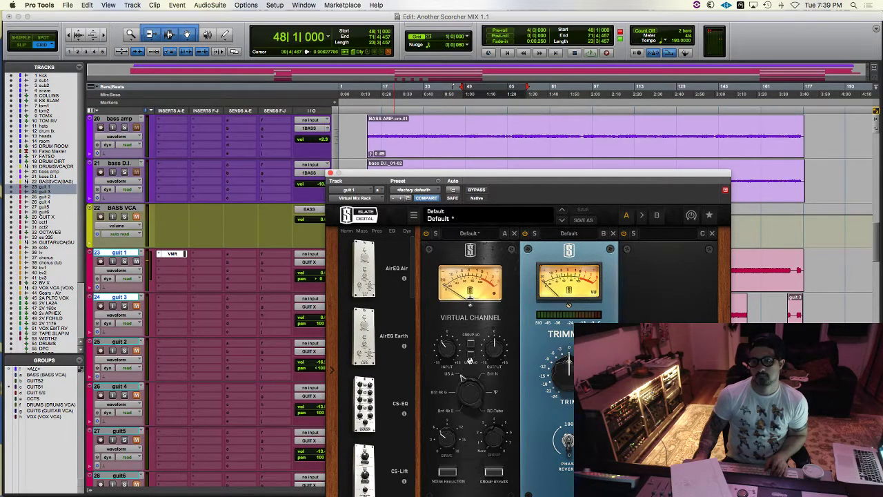
key(space)
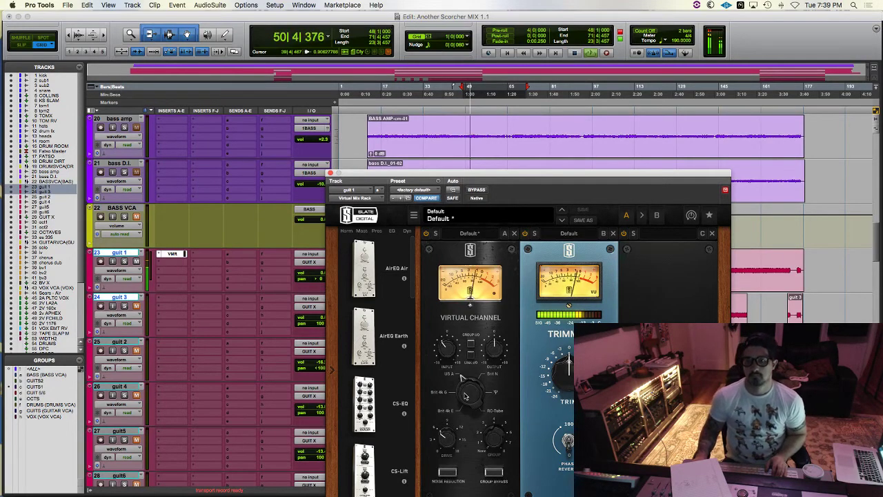
Replay the selected section and set the Virtual Channel console on guit 1 to Brit N.
mouse_move(459, 439)
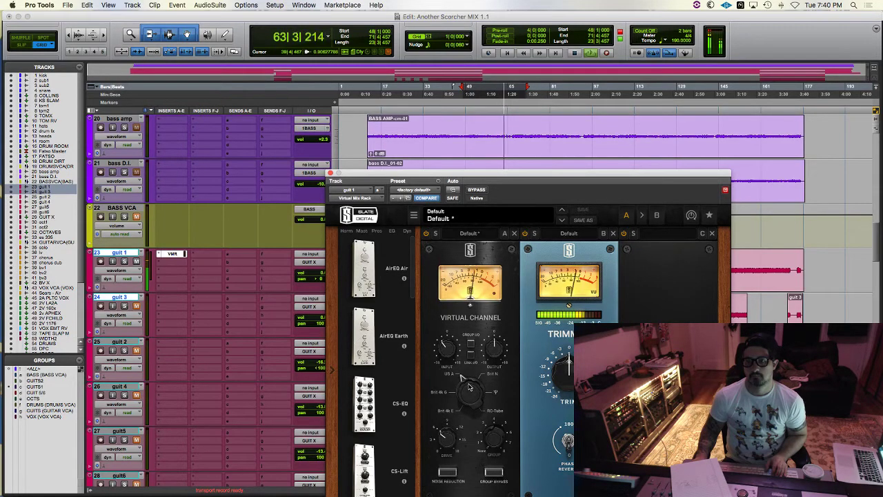
key(space)
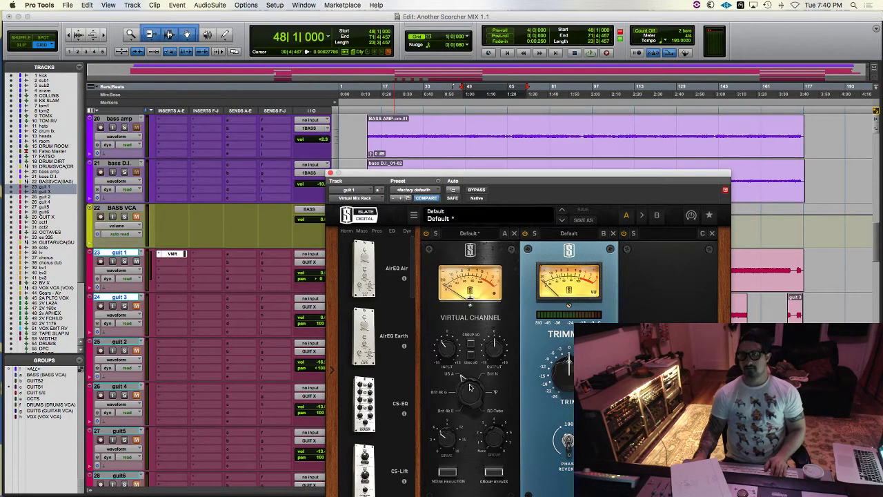
key(space)
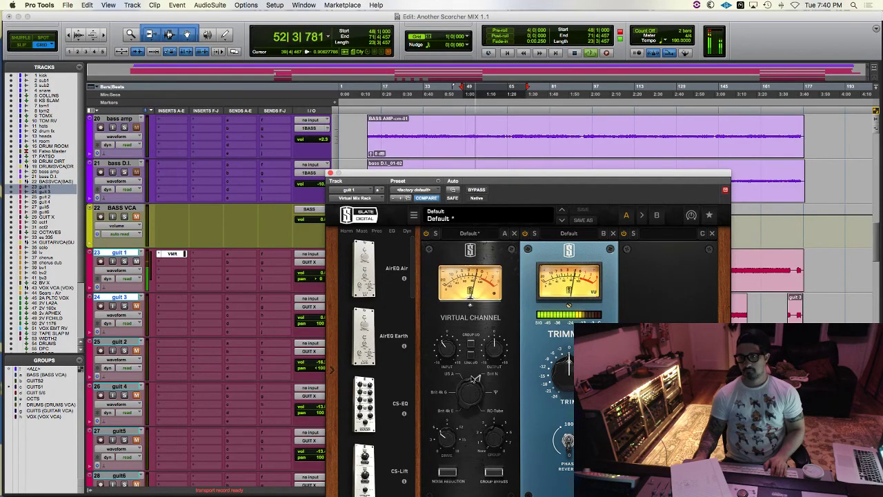
Turn down the Trimmer module on guit 1 to about -6 dB while replaying the section.
key(space)
mouse_move(563, 367)
mouse_down()
mouse_move(557, 392)
mouse_move(559, 382)
mouse_up()
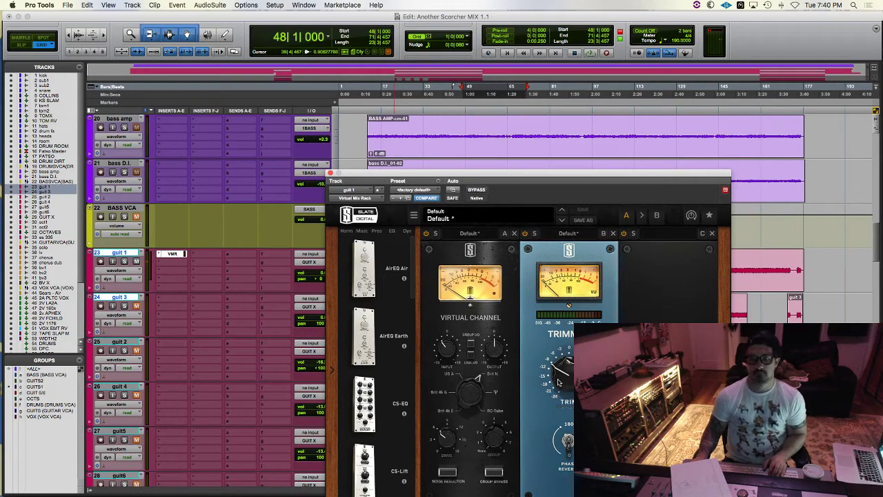
key(space)
drag(559, 382, 562, 371)
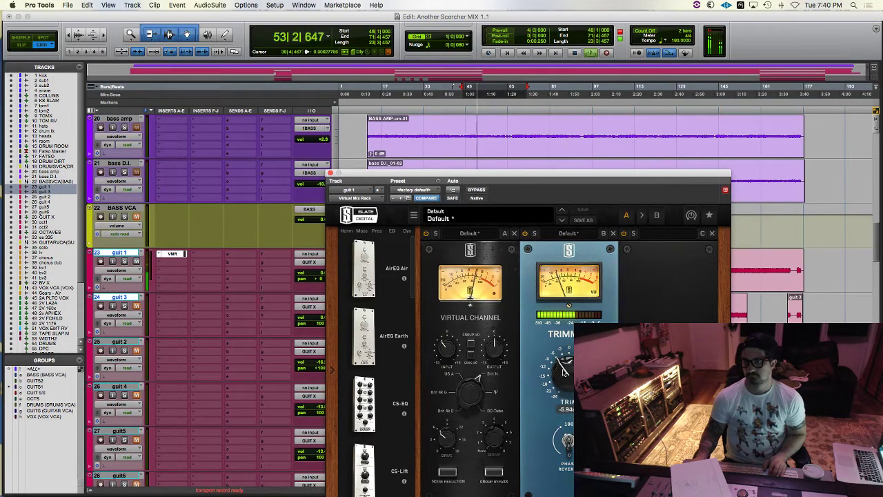
Pan guit 1 hard left and copy its Virtual Mix Rack to the first insert of guit 3.
click(320, 279)
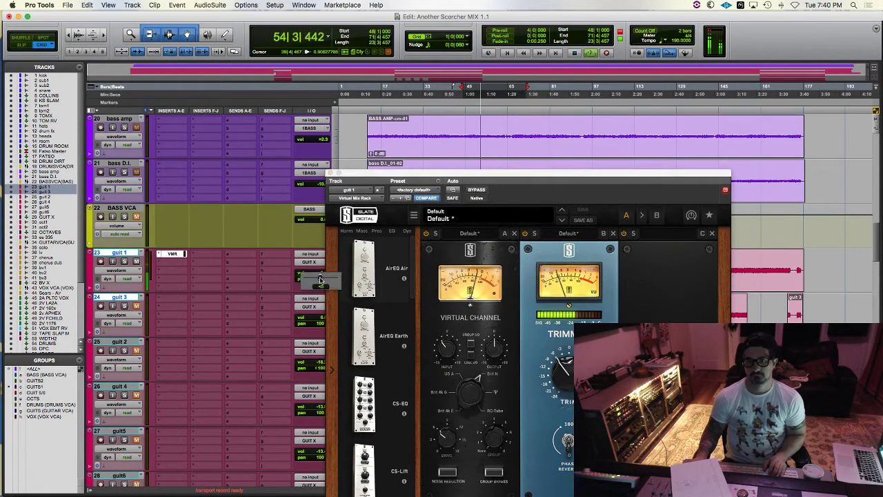
click(225, 279)
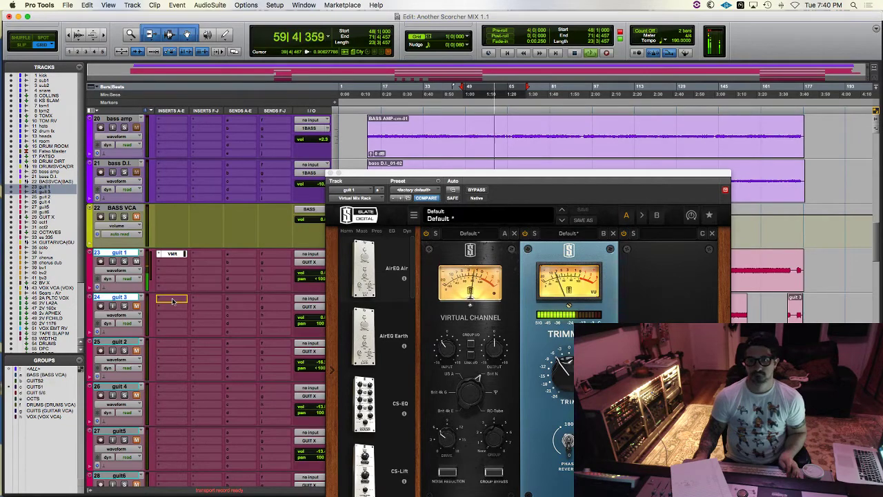
drag(173, 301, 173, 301)
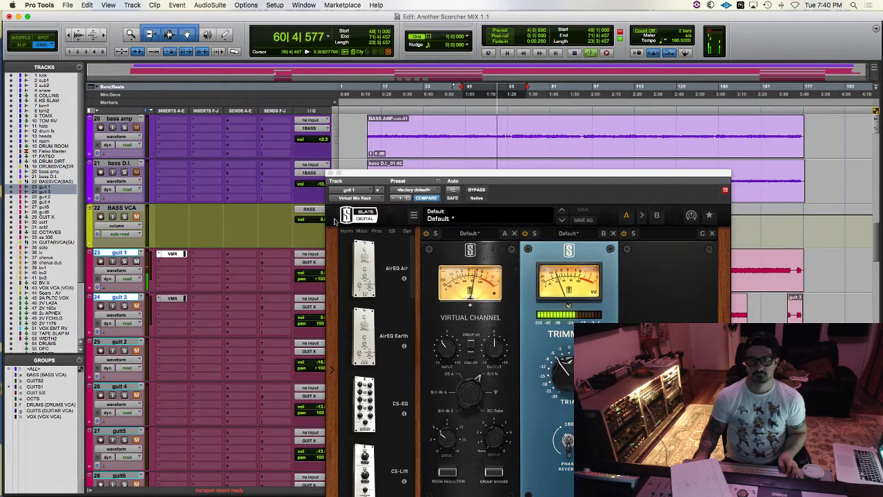
Close guit 1's rack, check the copied Virtual Mix Rack settings on guit 3, and stop playback.
click(330, 173)
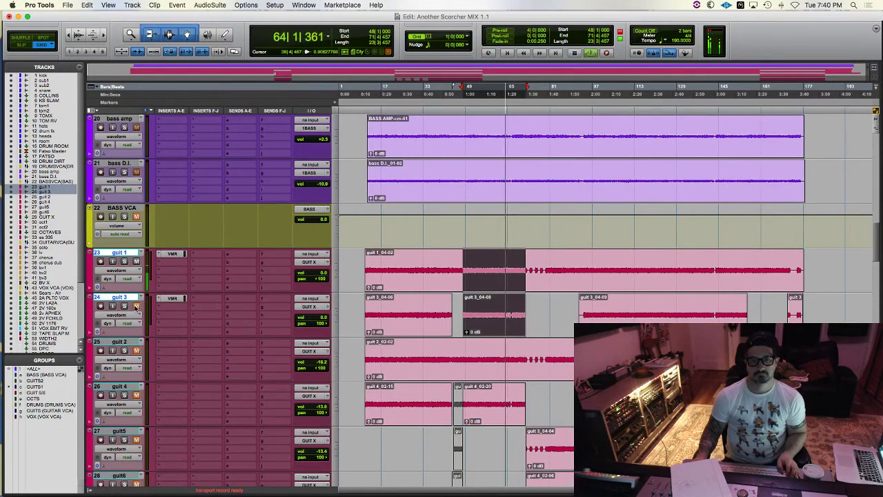
click(172, 298)
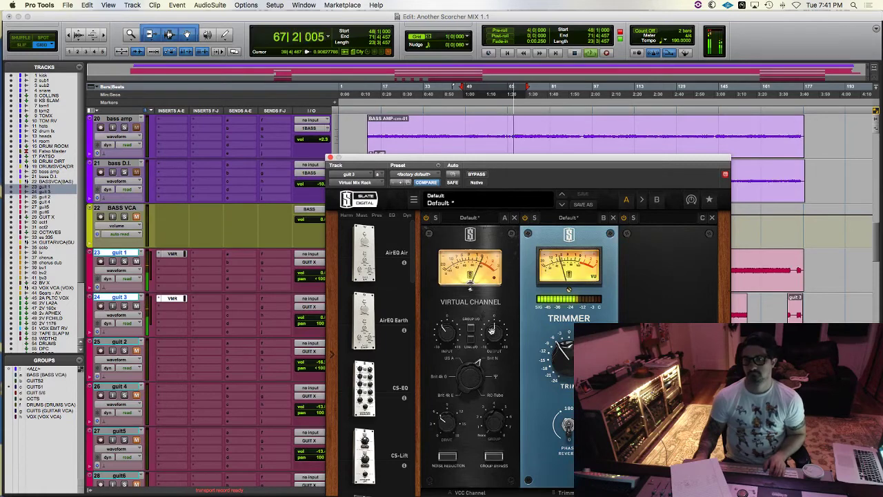
key(super+w)
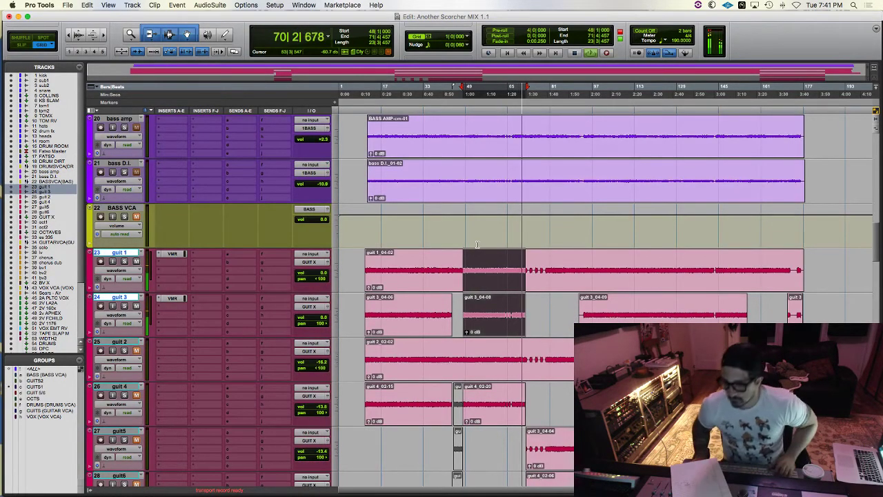
key(space)
Open the VUMT Duo meter on the 2MIX track and place it over the timeline beside the guitar tracks.
scroll(444, 296, down, 20)
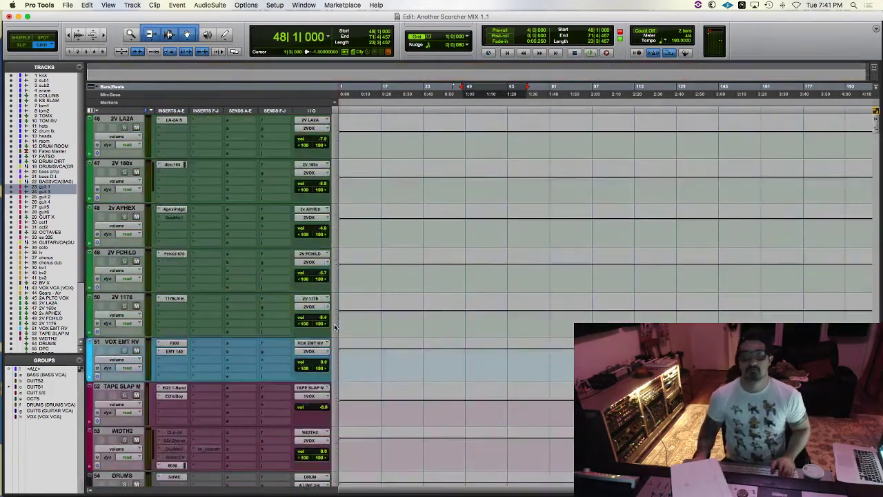
scroll(337, 328, down, 5)
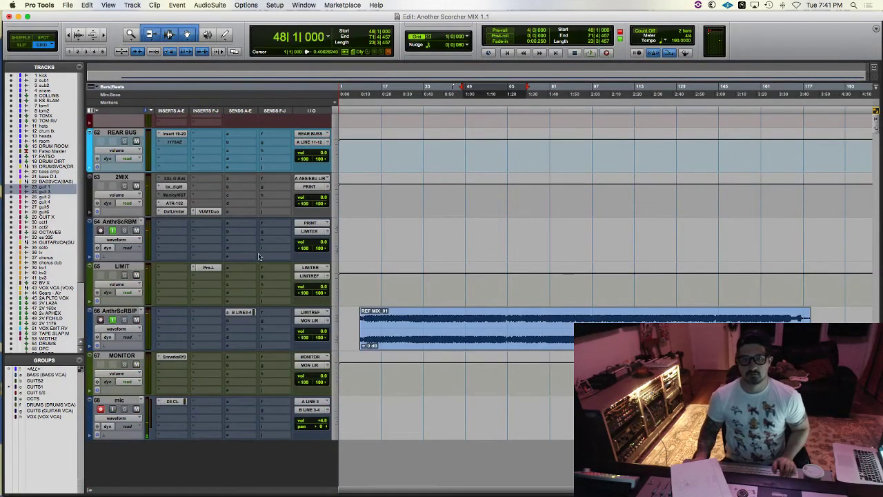
click(209, 211)
scroll(388, 238, up, 20)
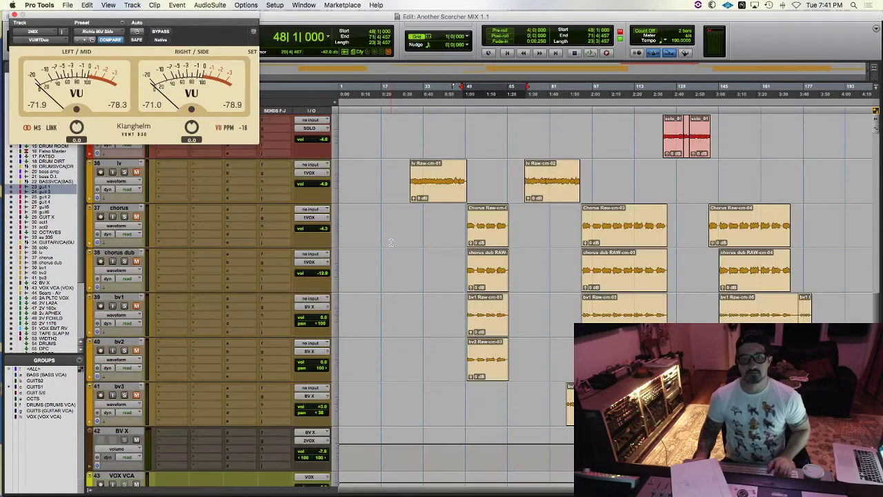
scroll(391, 242, up, 3)
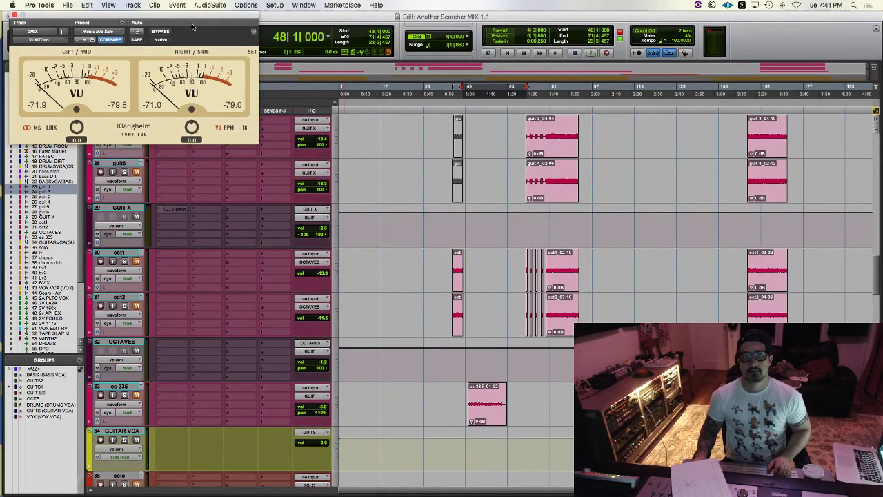
drag(187, 17, 591, 121)
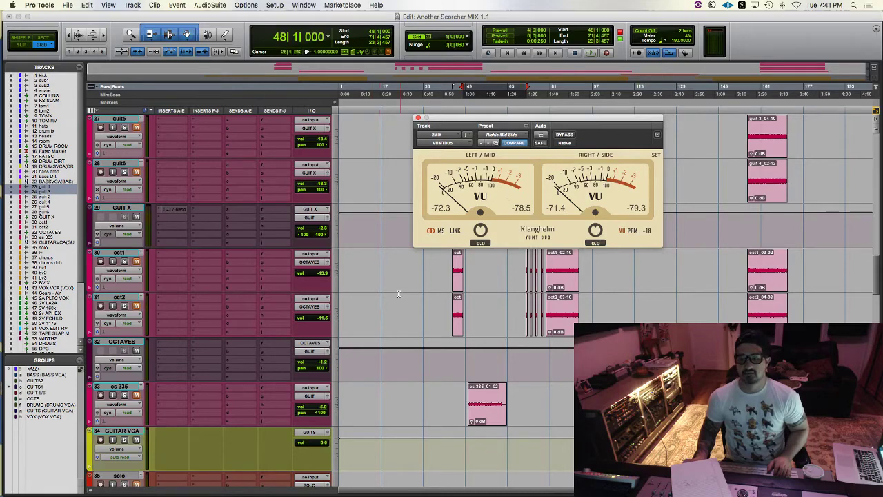
scroll(184, 335, down, 7)
scroll(184, 335, up, 9)
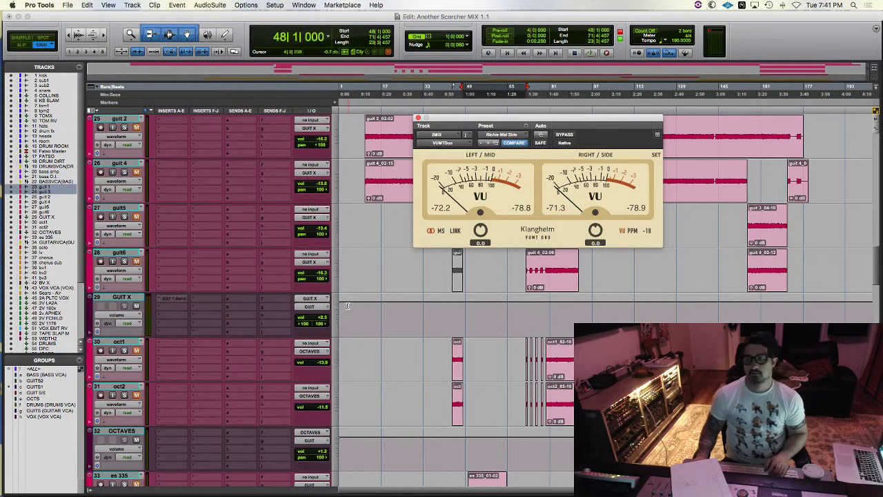
scroll(293, 278, up, 4)
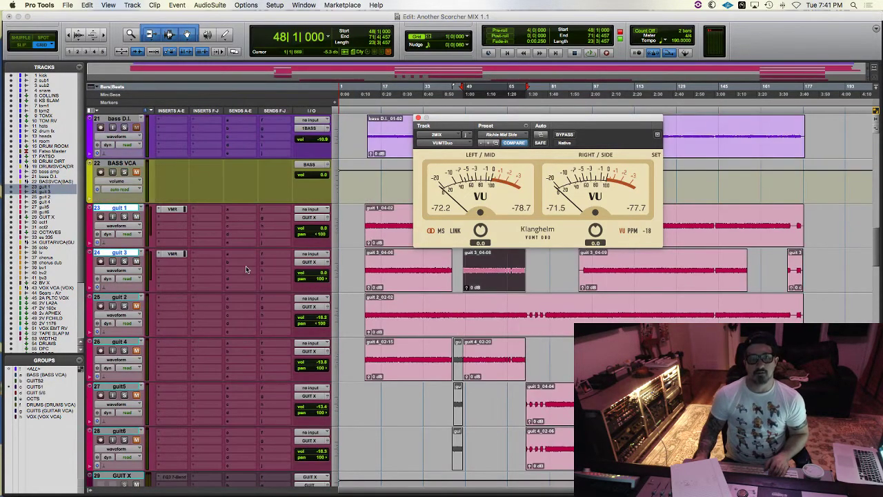
Enable the GUITS1 group and lower guit 1 and guit 3 together to -3.0 dB during playback, closing the fader and meter windows.
key(space)
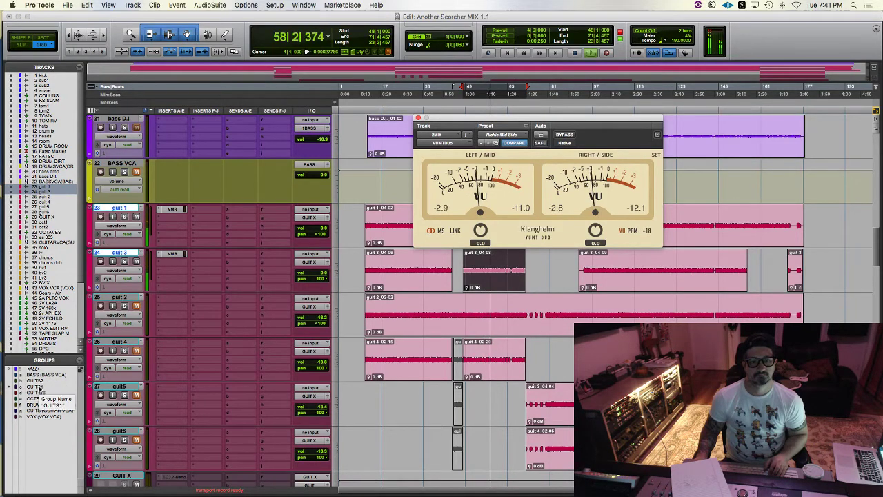
click(329, 218)
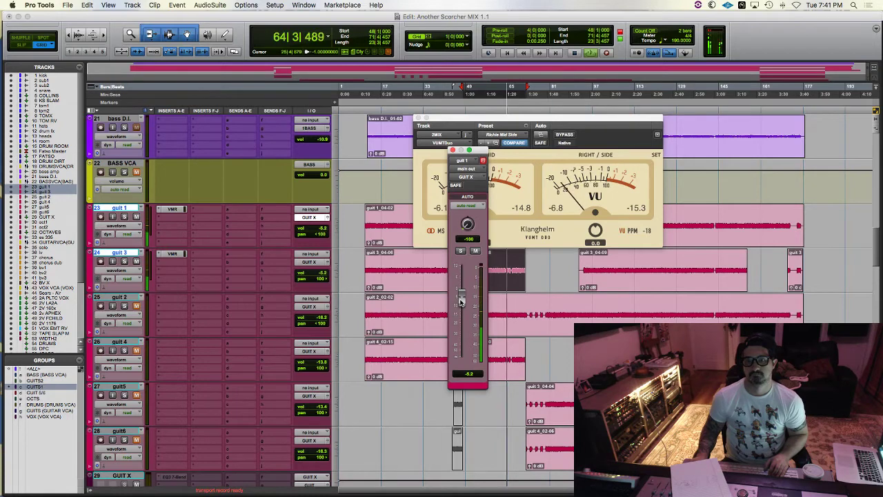
drag(462, 302, 462, 297)
click(452, 150)
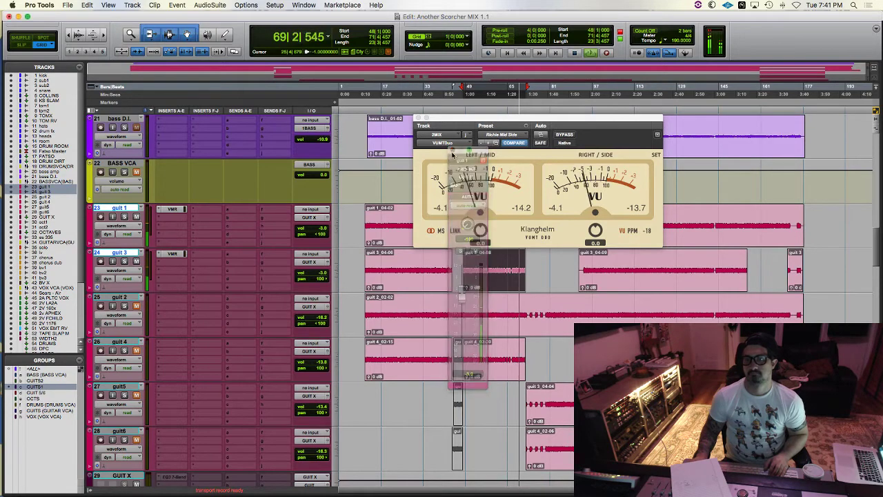
click(418, 119)
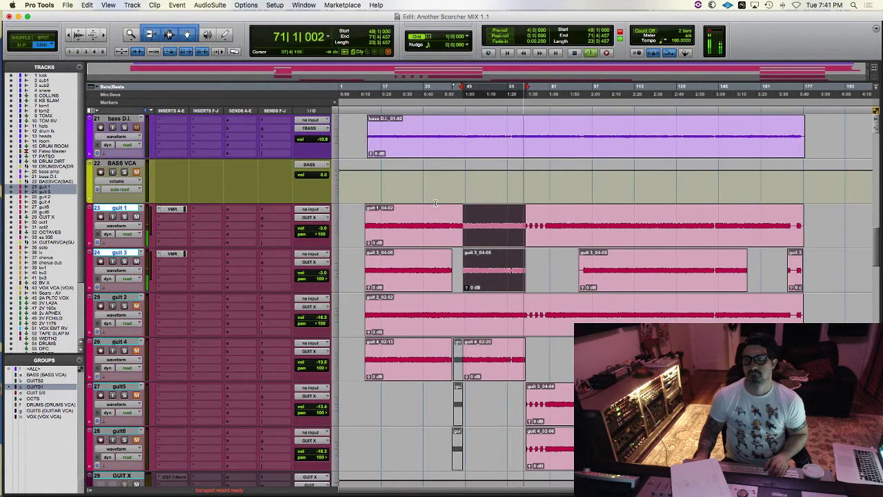
key(space)
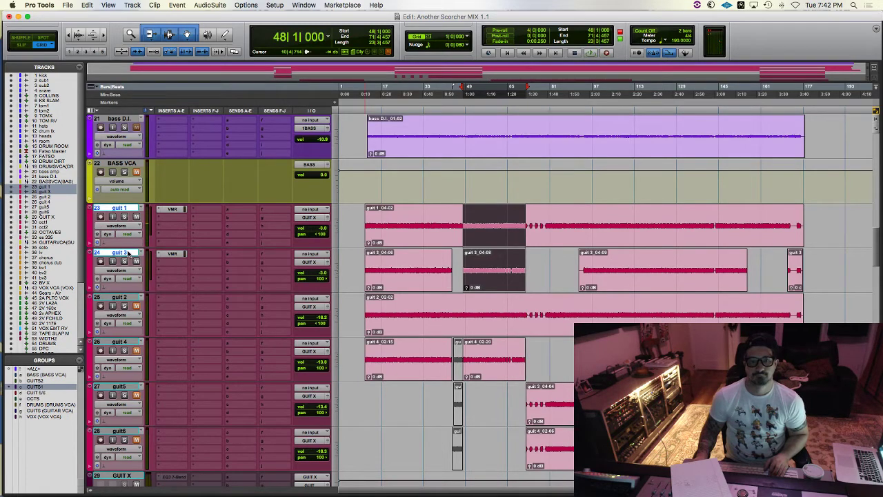
Copy the Virtual Mix Rack to guit 2 and guit 4, and pull their grouped faders down to minus infinity.
click(133, 299)
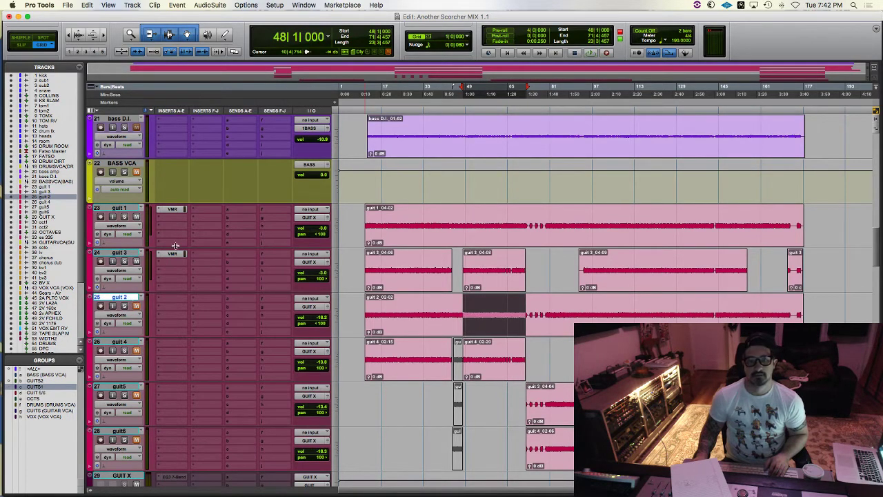
click(324, 307)
drag(461, 331, 464, 359)
key(space)
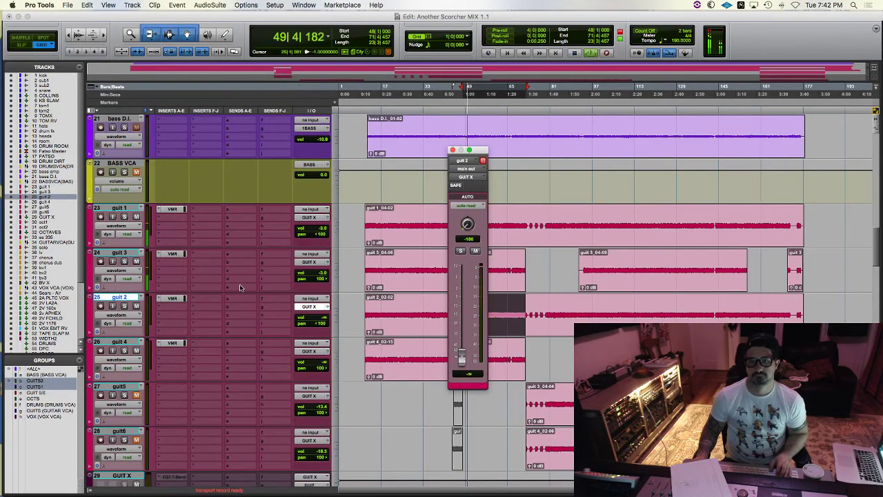
Reopen the VUMT Duo meter on 2MIX and raise guit 2 and guit 4 together to about -4.8 dB during playback.
scroll(245, 292, down, 15)
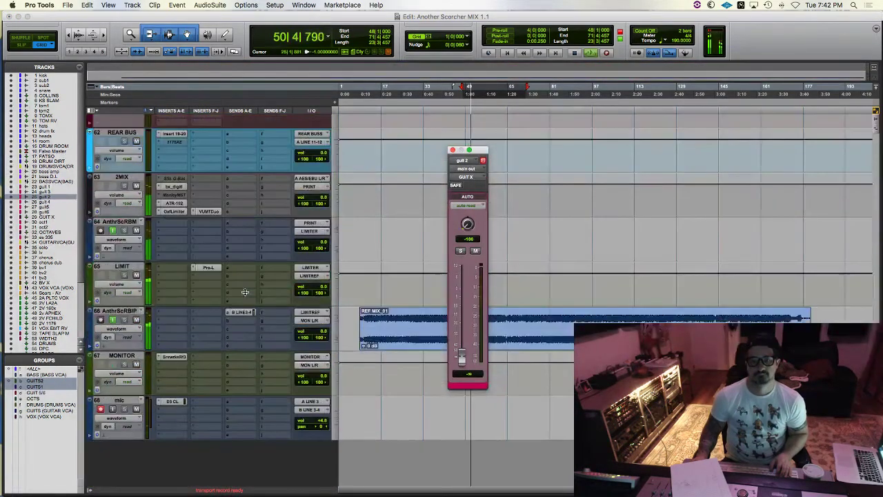
click(208, 211)
scroll(274, 228, up, 10)
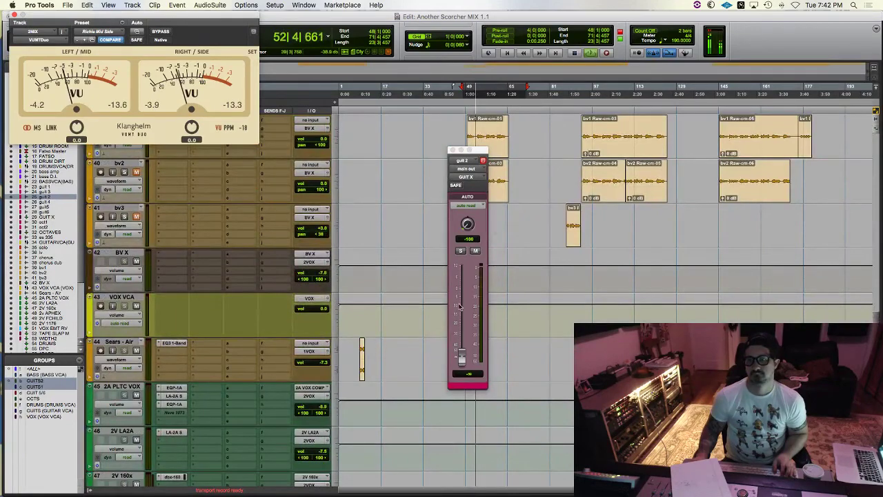
scroll(274, 225, up, 5)
scroll(370, 295, up, 2)
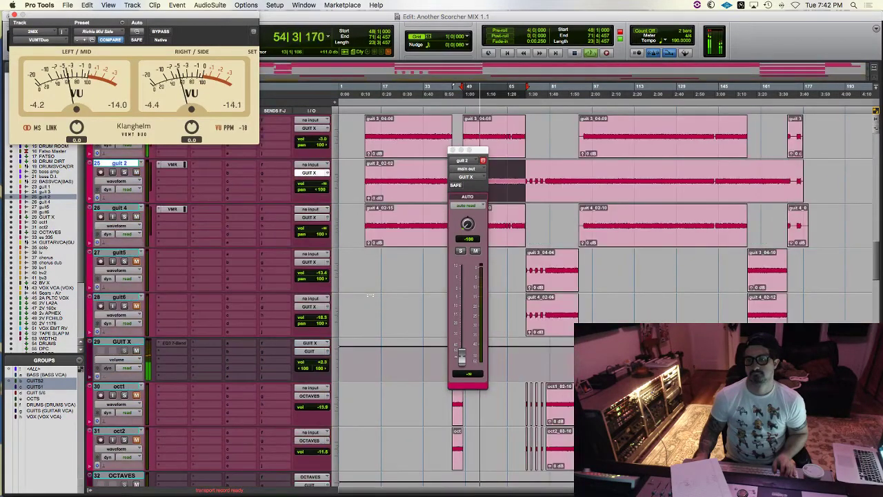
drag(462, 358, 462, 300)
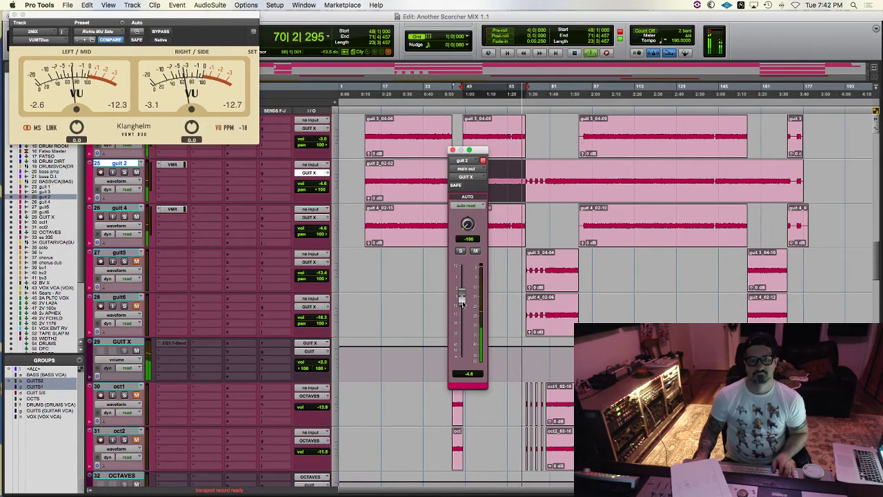
key(space)
Open the Manley Variable Mu compressor on the GUIT bus, examine its settings, and close it.
scroll(452, 388, down, 5)
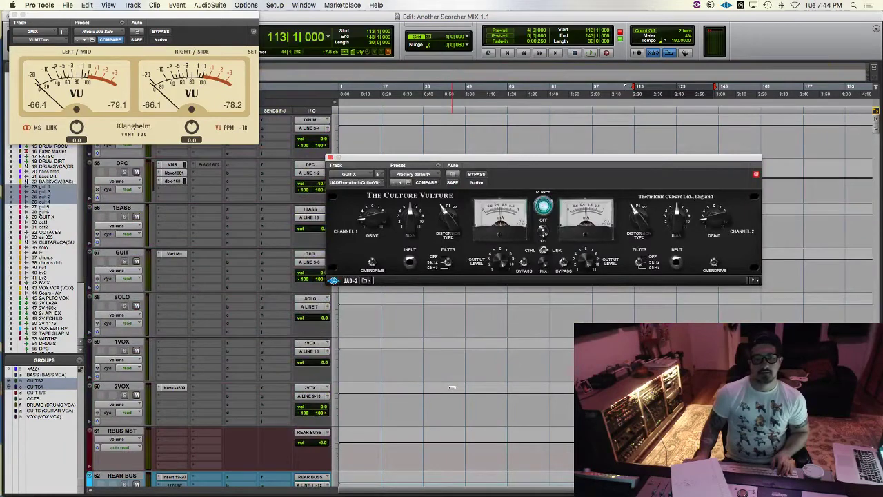
click(175, 255)
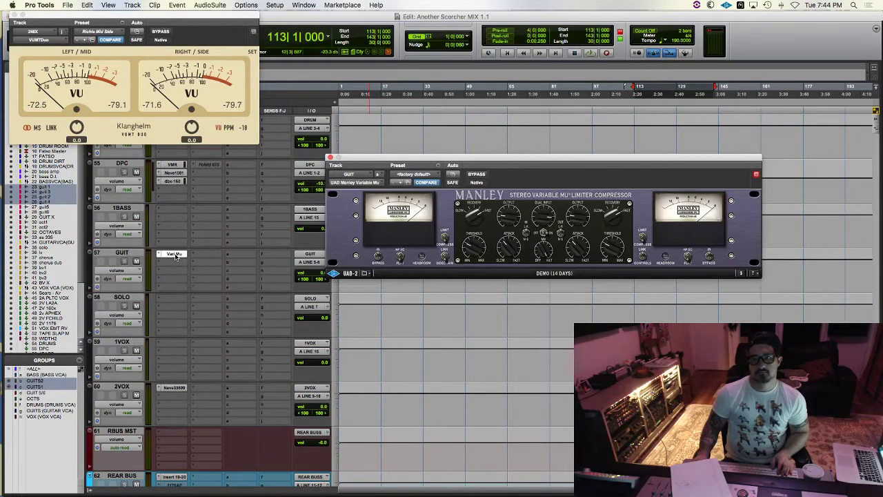
drag(480, 160, 392, 217)
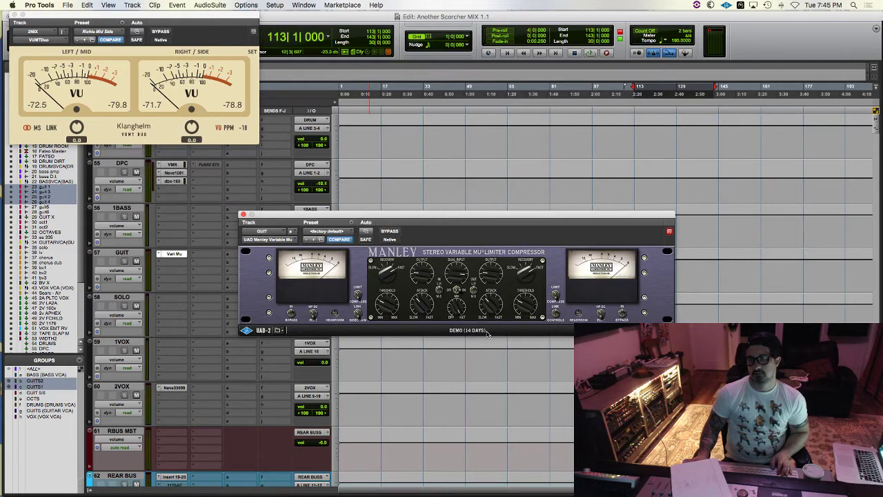
drag(469, 214, 533, 238)
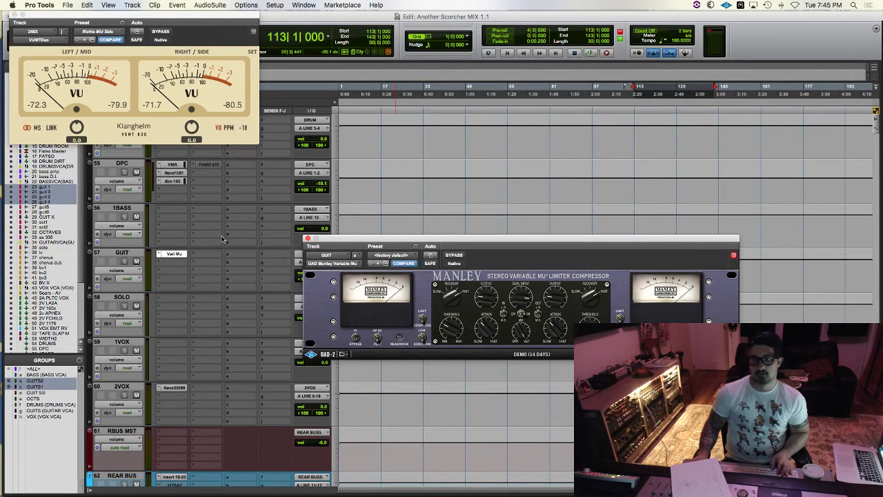
scroll(225, 241, up, 3)
scroll(262, 311, right, 2)
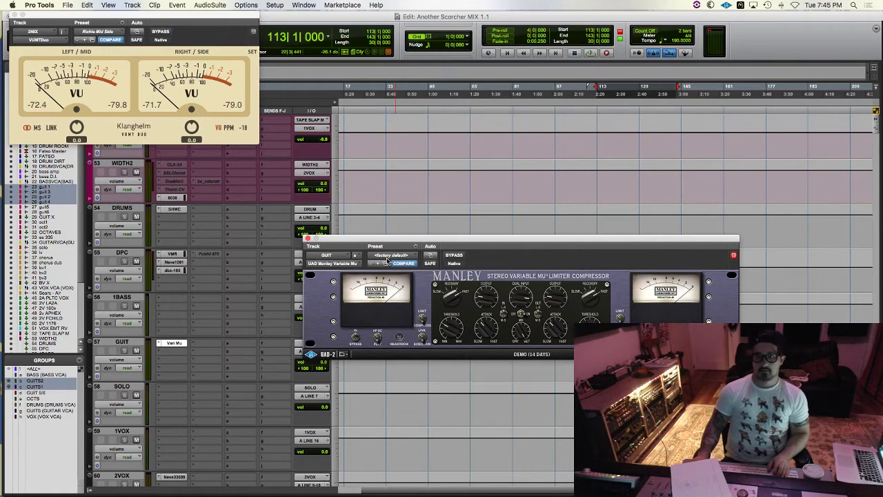
click(307, 240)
scroll(261, 271, up, 2)
key(space)
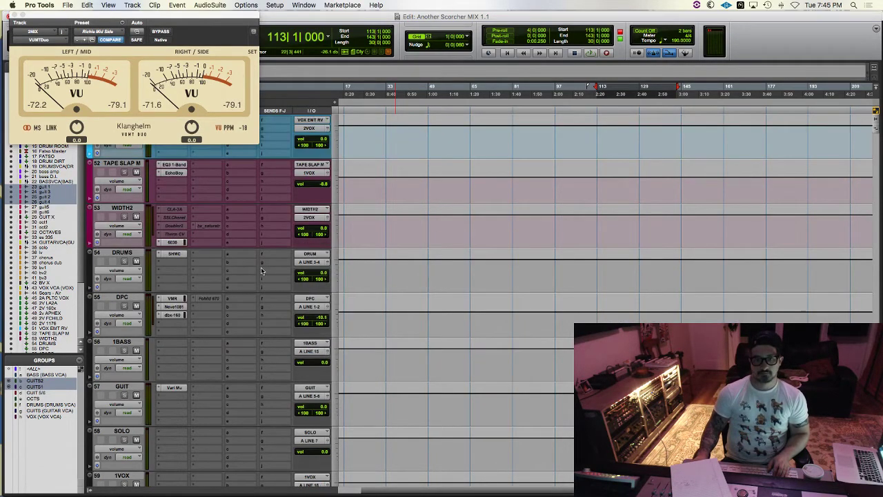
Adjust the Culture Vulture's distortion settings on the GUIT X bus during playback, and close the plug-in.
scroll(172, 390, up, 10)
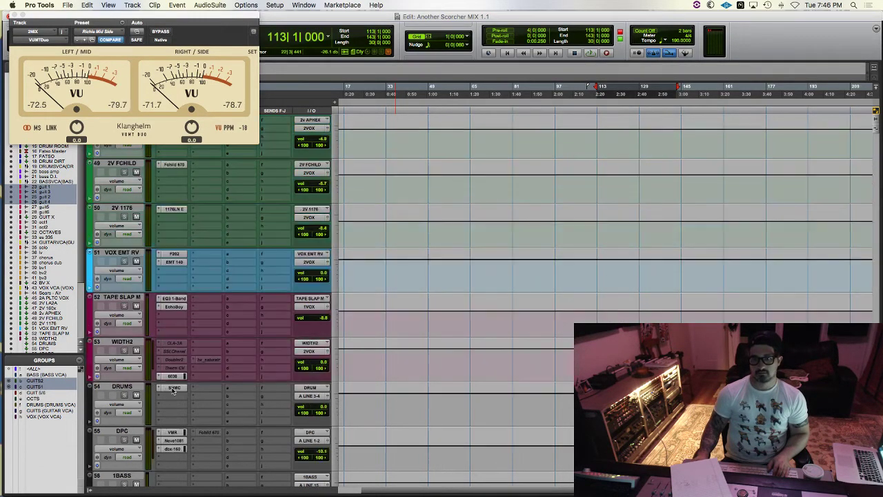
scroll(173, 390, up, 5)
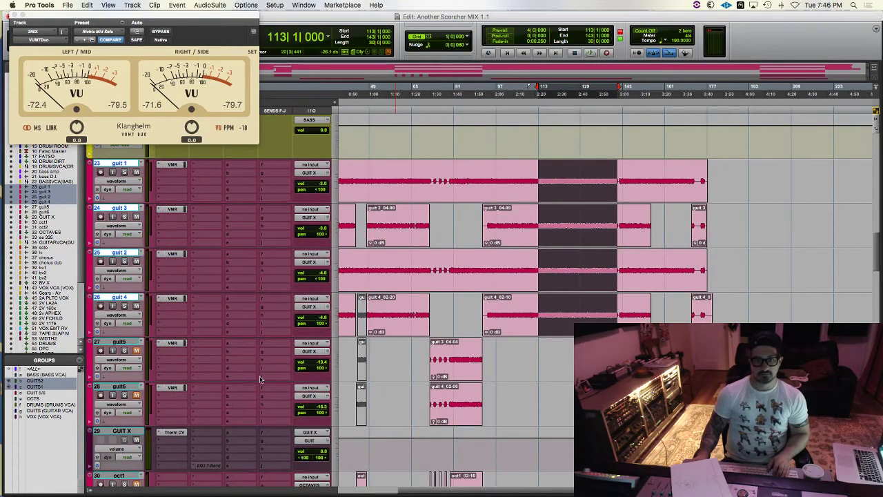
key(space)
click(175, 432)
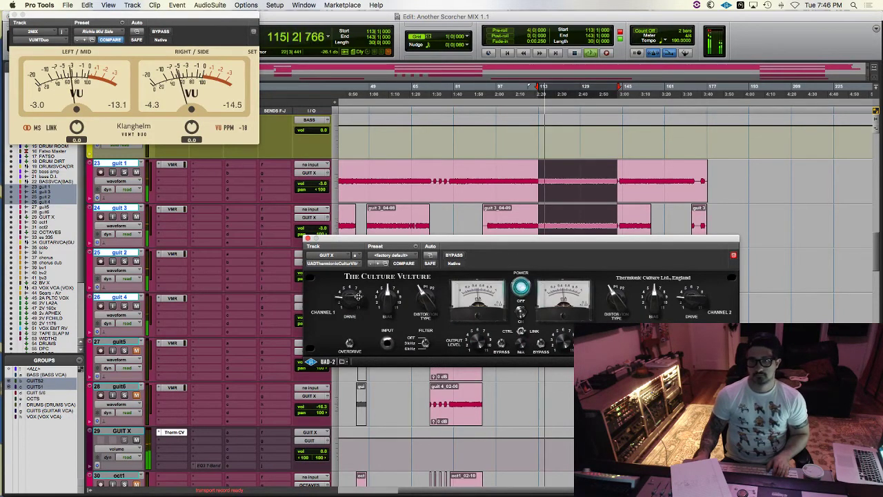
drag(355, 298, 357, 292)
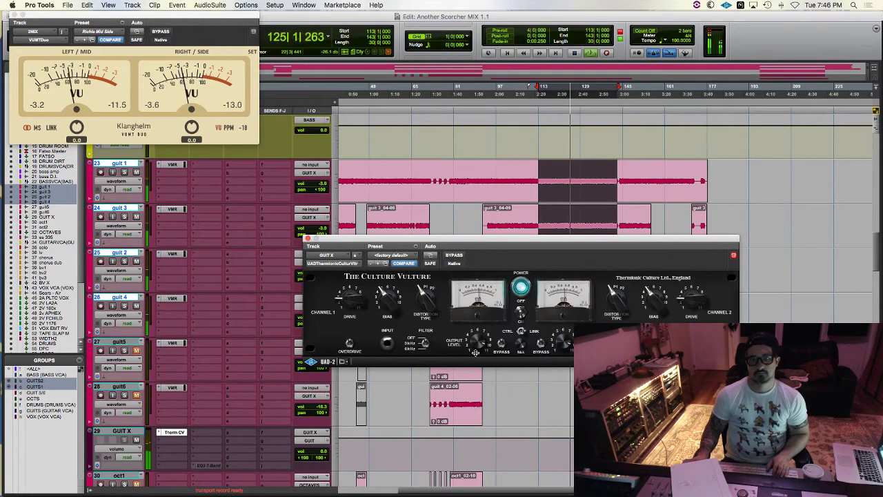
click(308, 239)
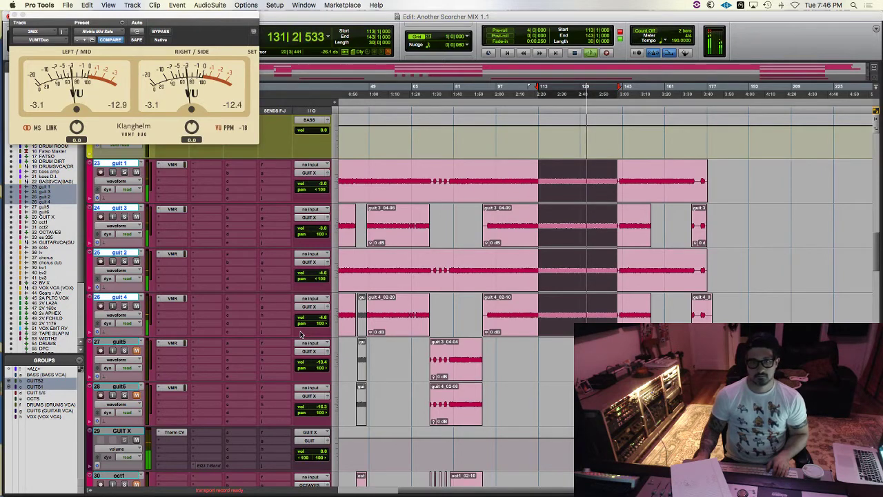
Insert a stereo UAD Helios 69 equalizer on GUIT X directly after the Culture Vulture.
scroll(253, 323, down, 2)
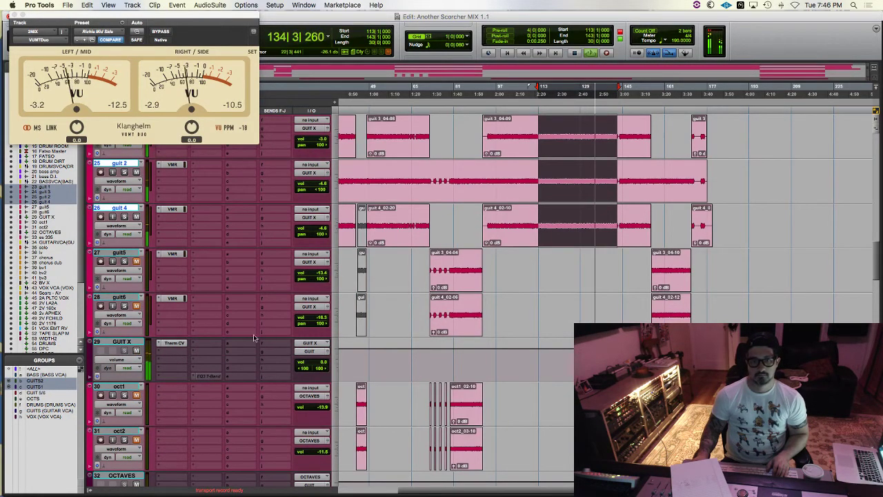
click(213, 352)
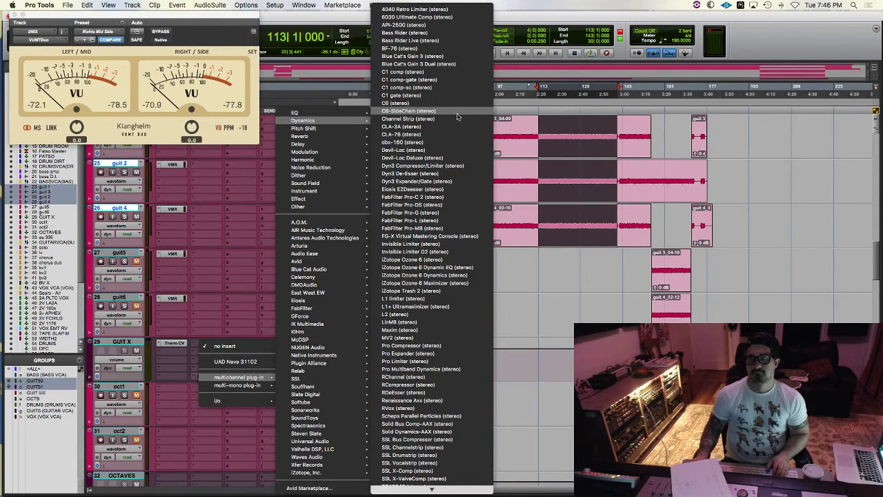
click(176, 351)
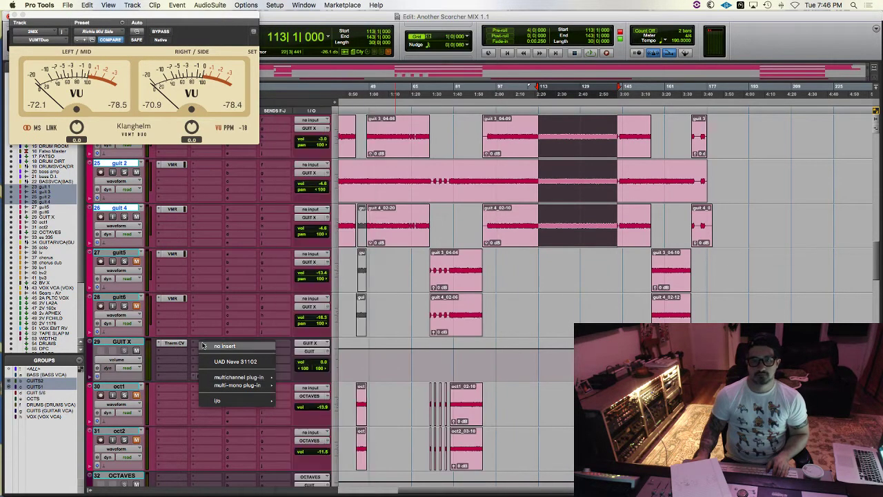
click(174, 353)
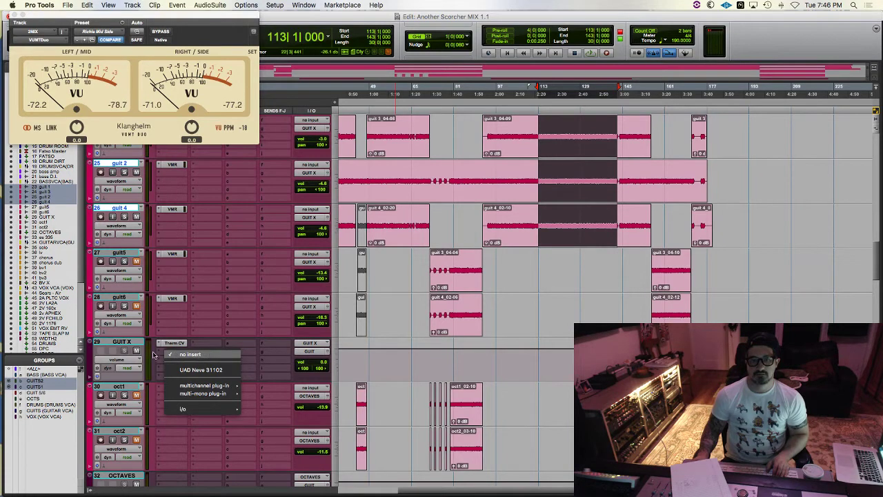
mouse_move(224, 387)
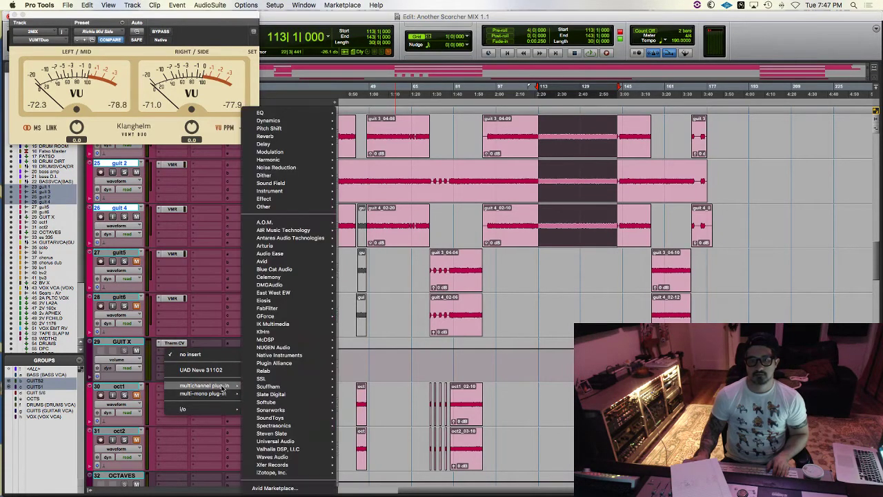
mouse_move(267, 120)
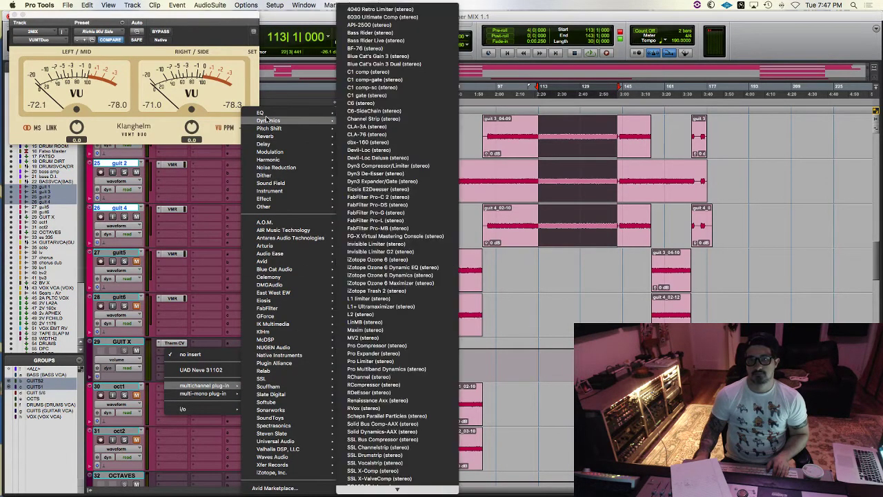
scroll(398, 387, down, 1)
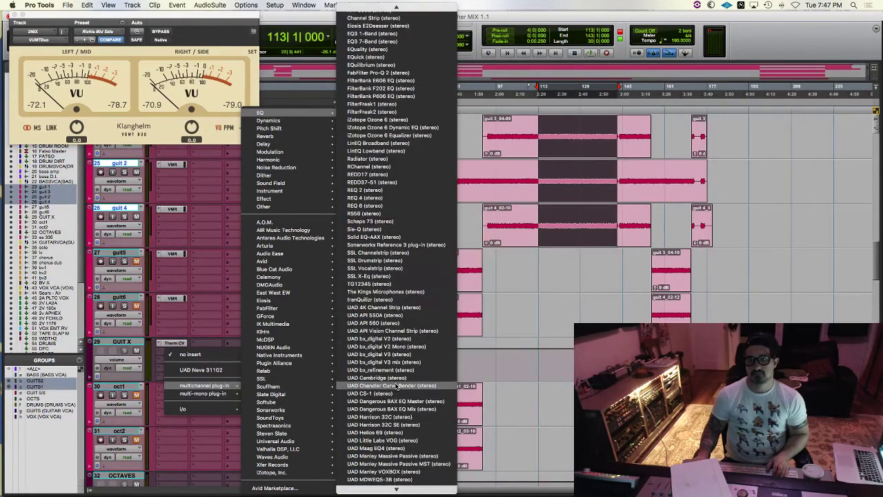
click(464, 464)
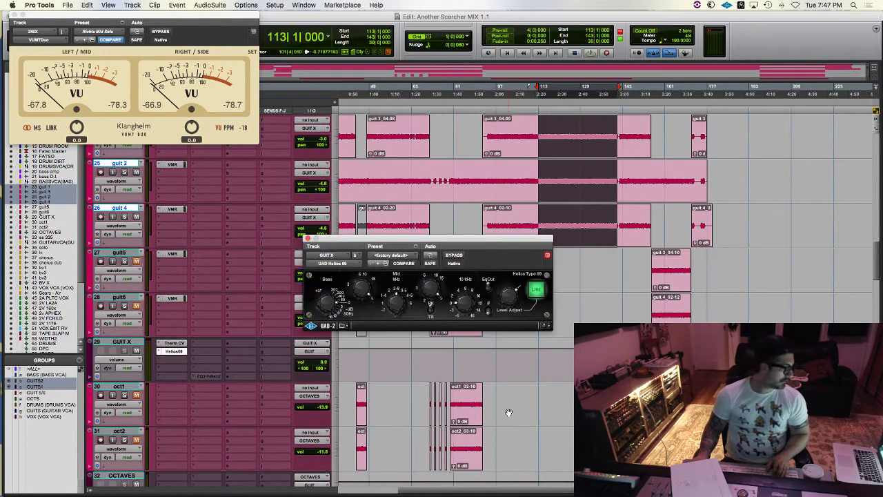
Adjust the Helios 69 EQ on GUIT X while playing back the selected section from bar 113.
drag(435, 243, 475, 255)
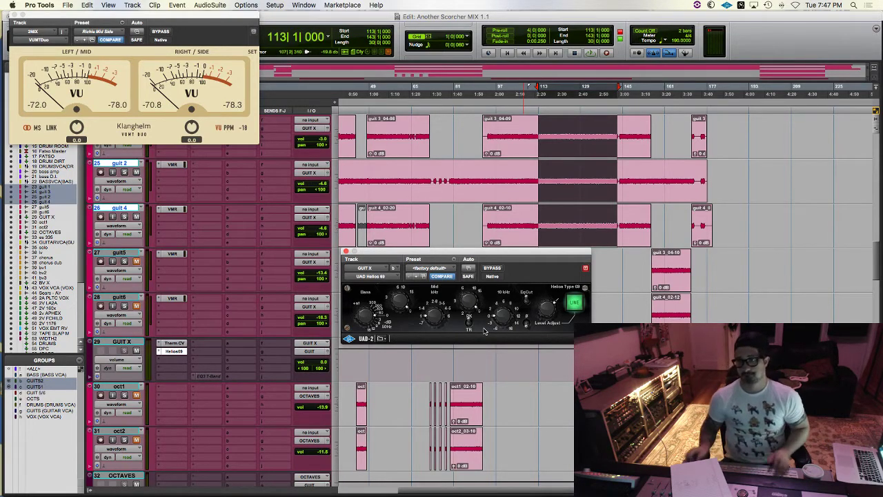
key(space)
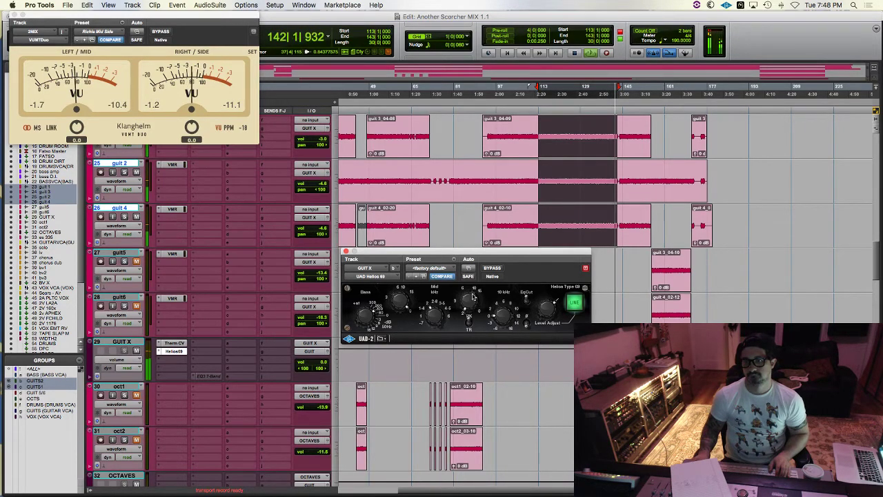
key(space)
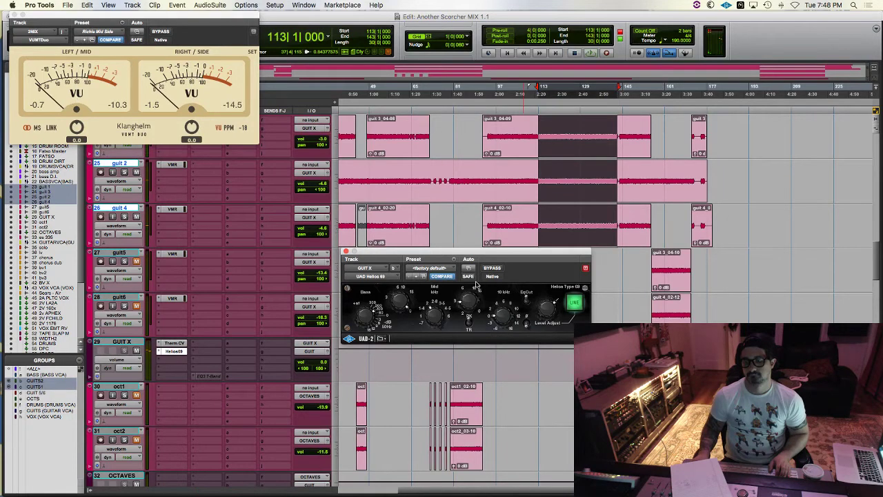
key(space)
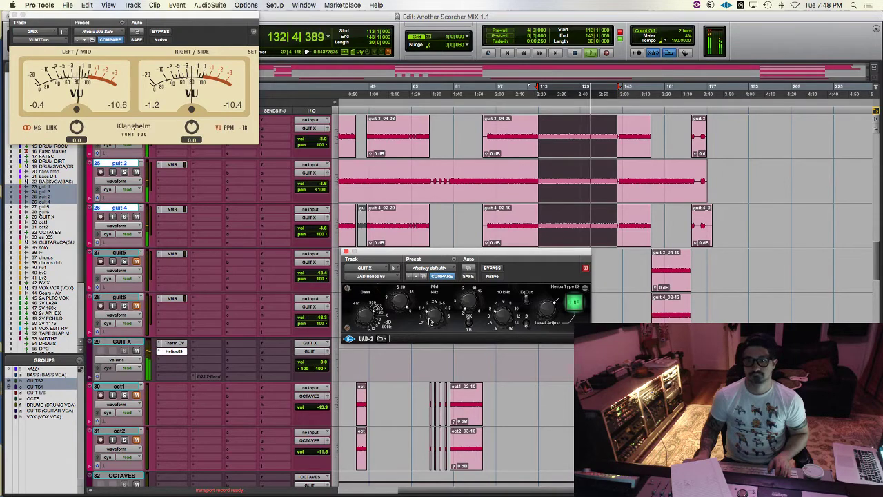
Compare the guitars with the Helios 69 switched in and out, and close the plug-in.
click(572, 304)
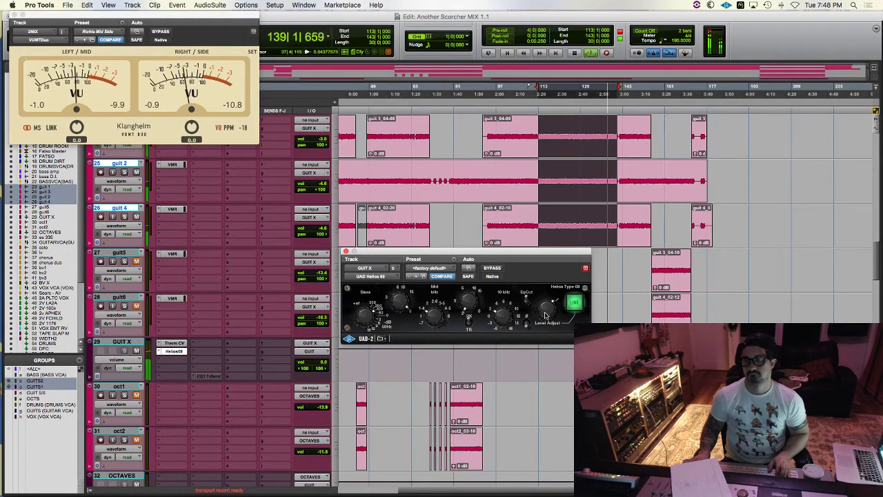
click(570, 304)
click(572, 304)
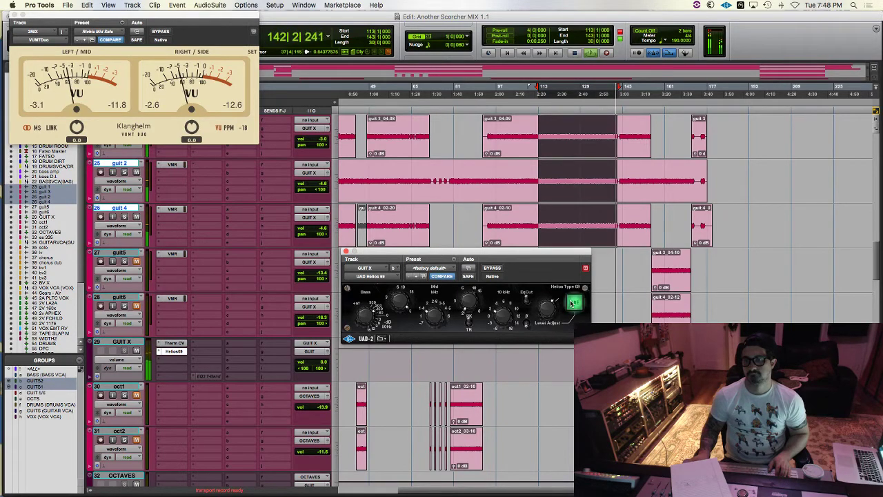
key(space)
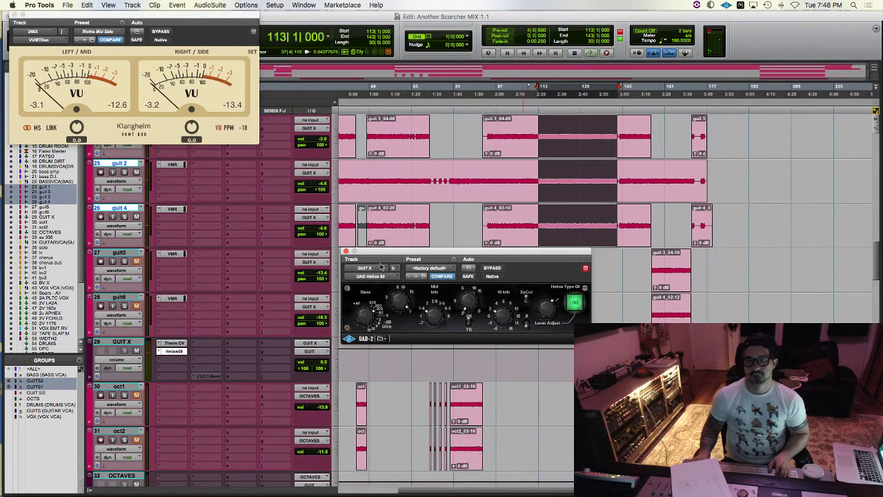
click(346, 252)
key(space)
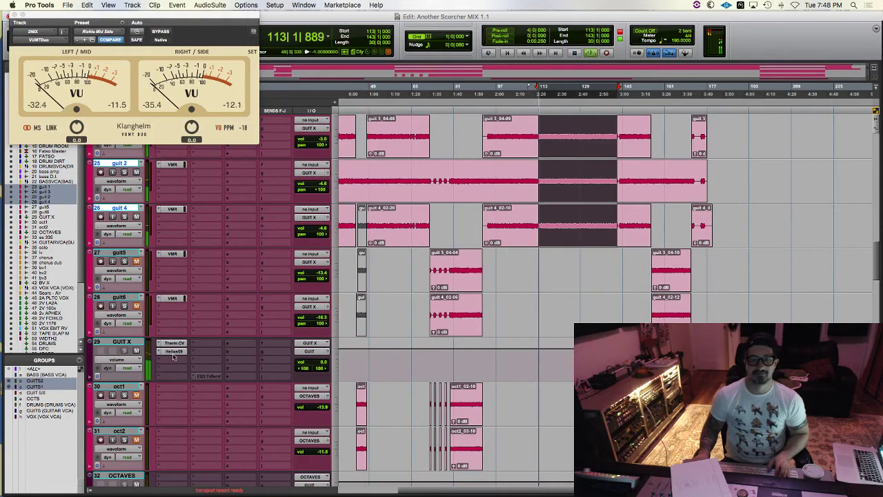
key(space)
Insert a stereo UAD Neve 1073 Legacy equalizer on GUIT X below the Helios 69.
click(173, 359)
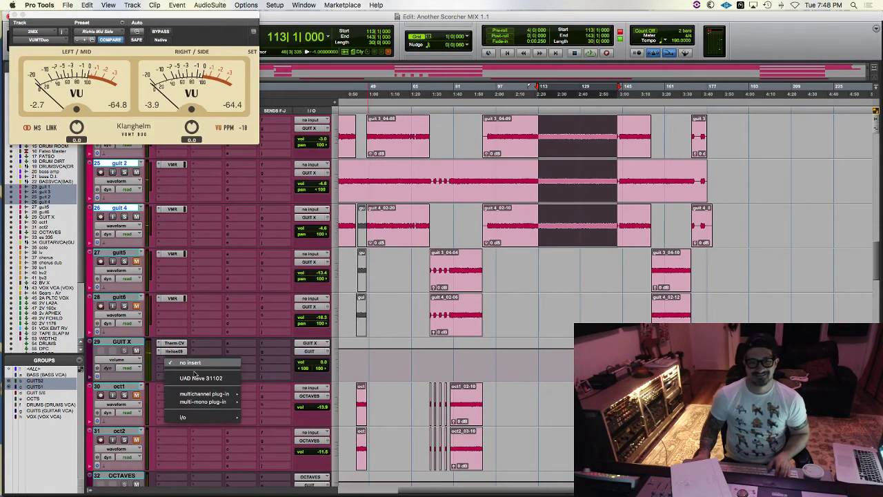
mouse_move(227, 394)
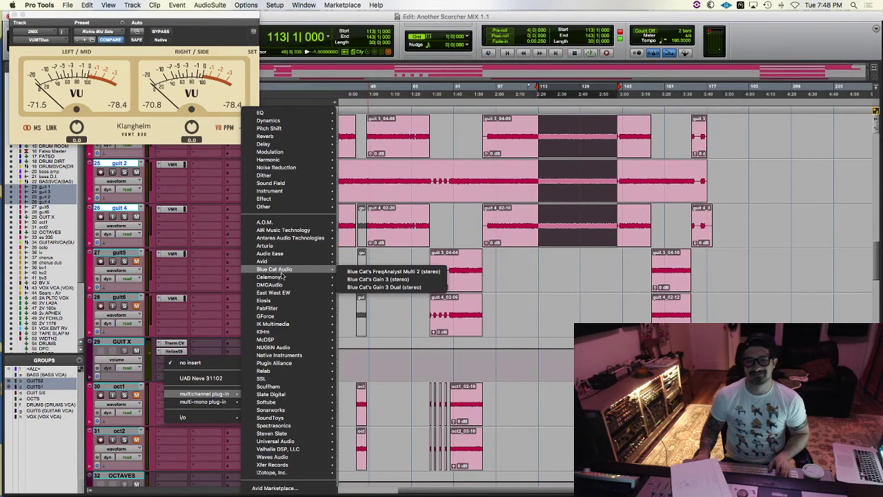
mouse_move(265, 113)
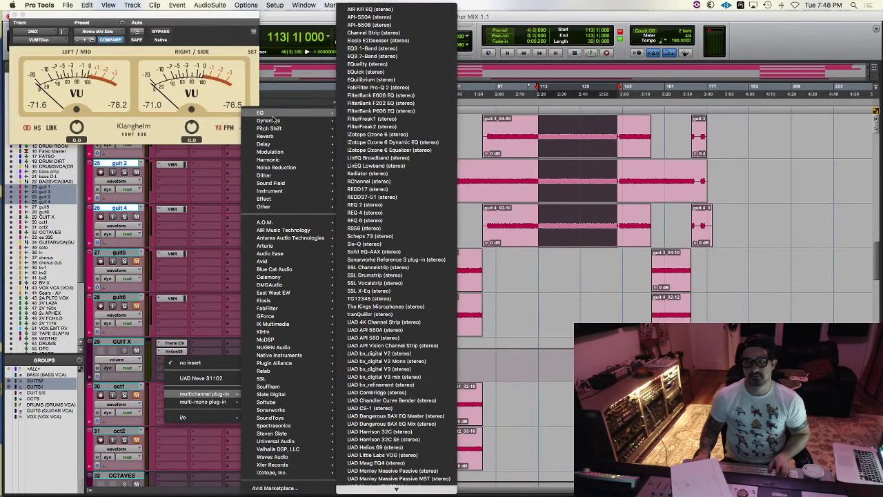
scroll(405, 279, down, 5)
scroll(405, 279, down, 5)
scroll(405, 279, down, 1)
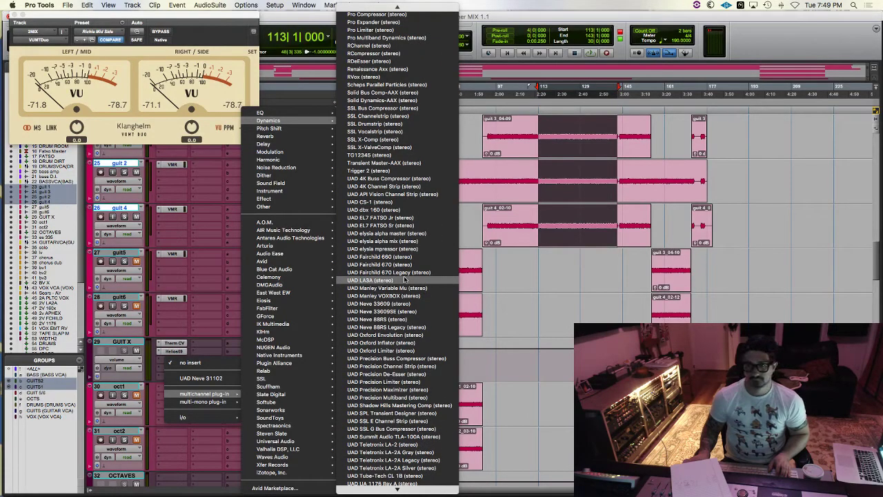
scroll(405, 279, down, 6)
scroll(405, 281, down, 7)
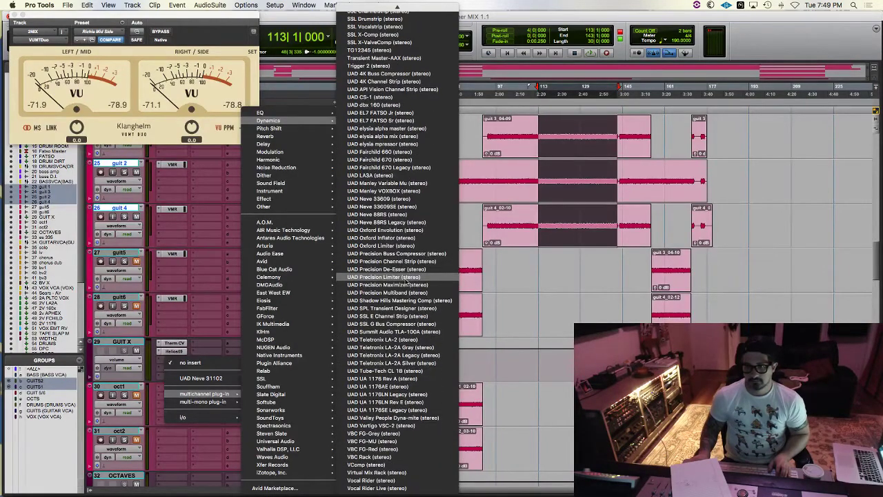
scroll(405, 277, up, 1)
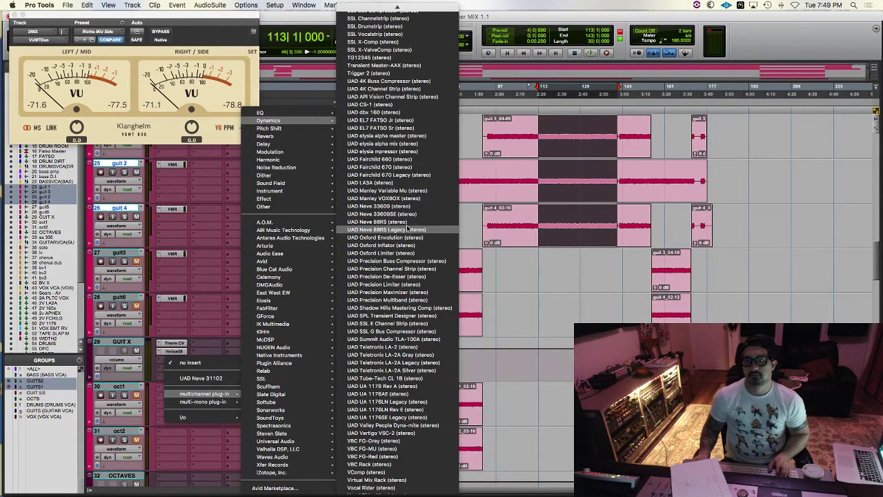
scroll(413, 281, down, 10)
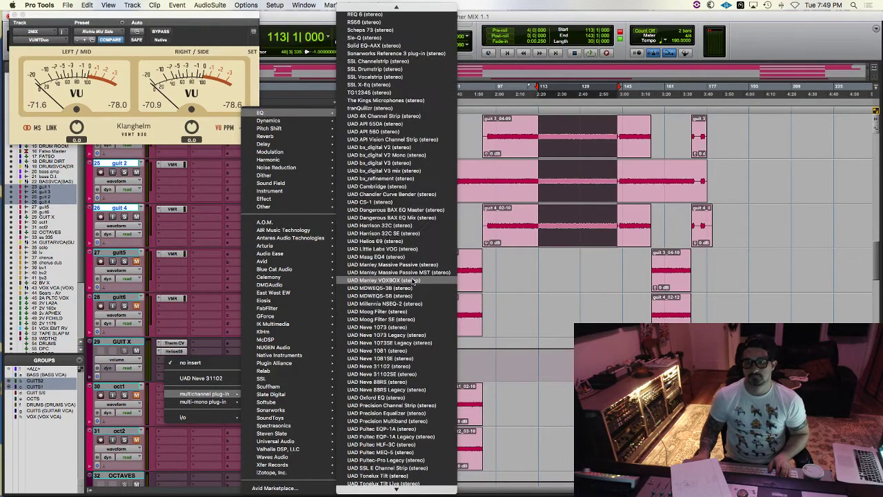
click(426, 335)
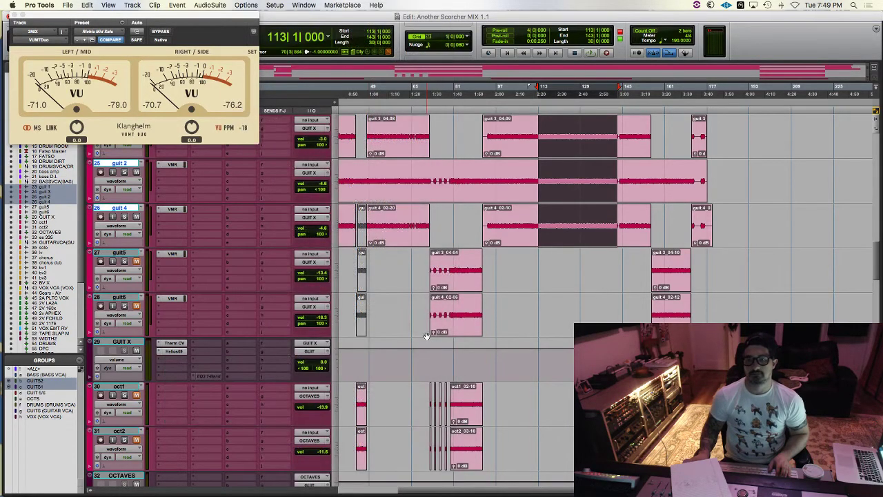
Engage the Neve 1073's high-pass filter on GUIT X, audition it during playback, and close the plug-in.
drag(485, 261, 472, 274)
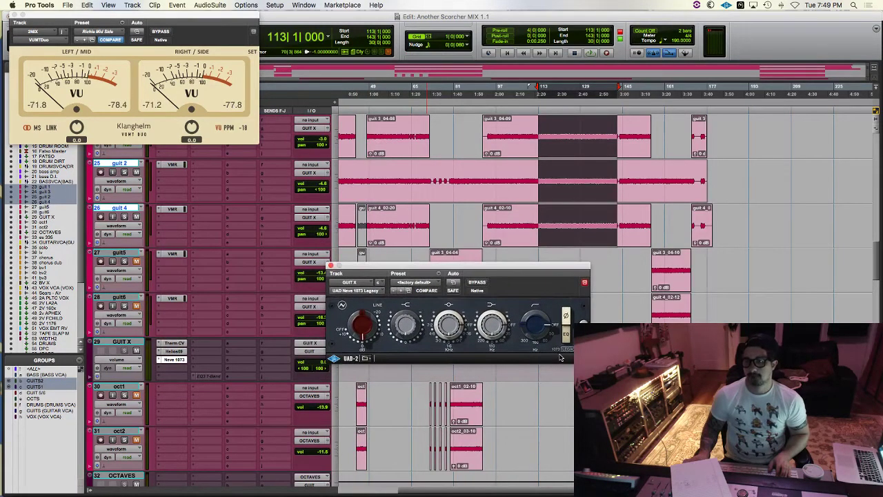
drag(545, 326, 552, 356)
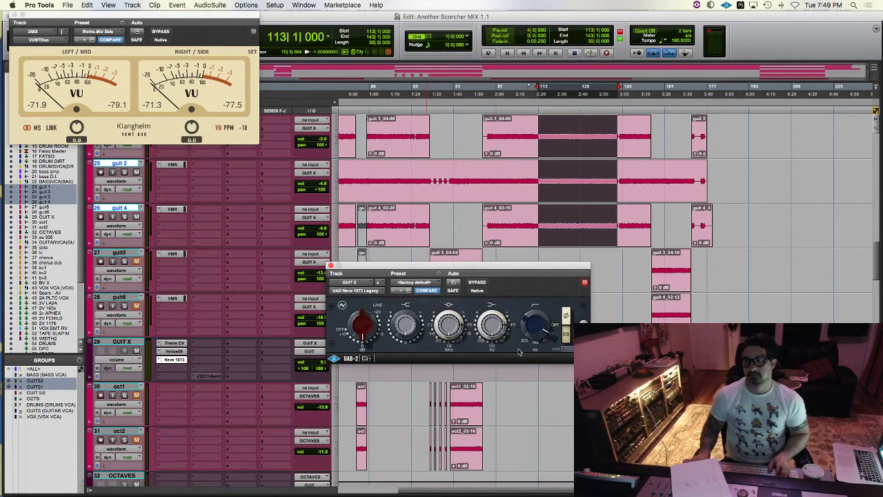
key(space)
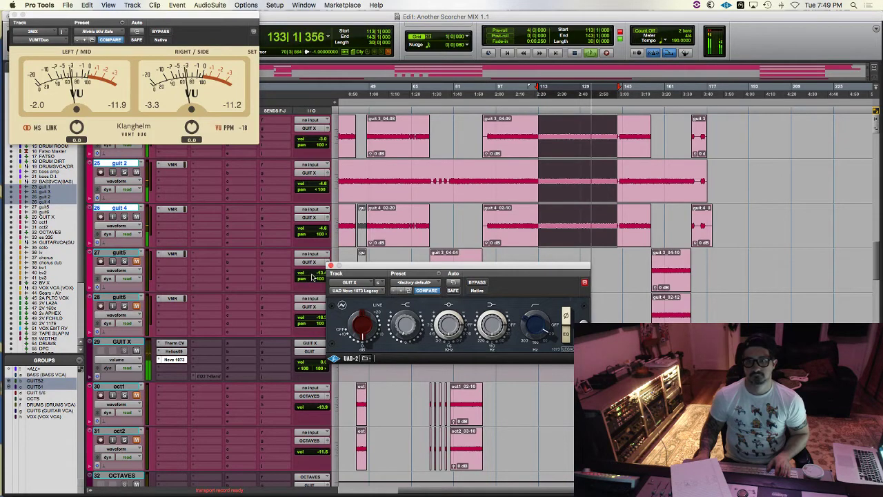
click(331, 265)
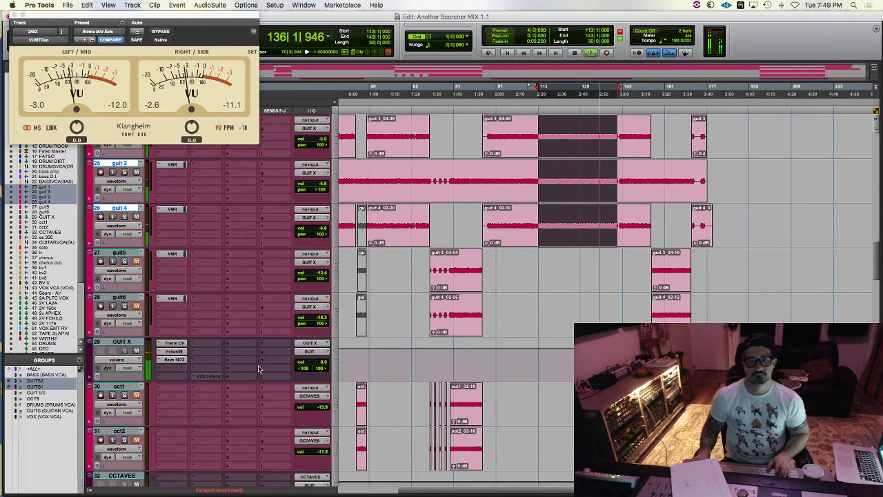
key(space)
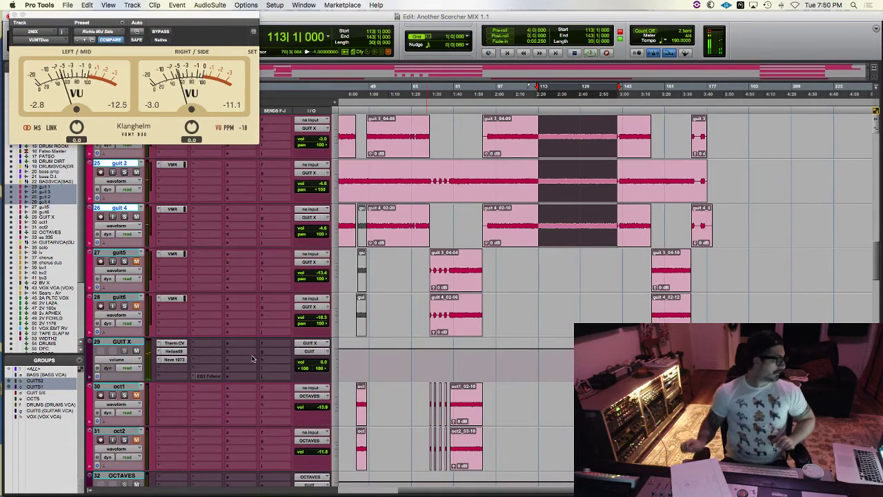